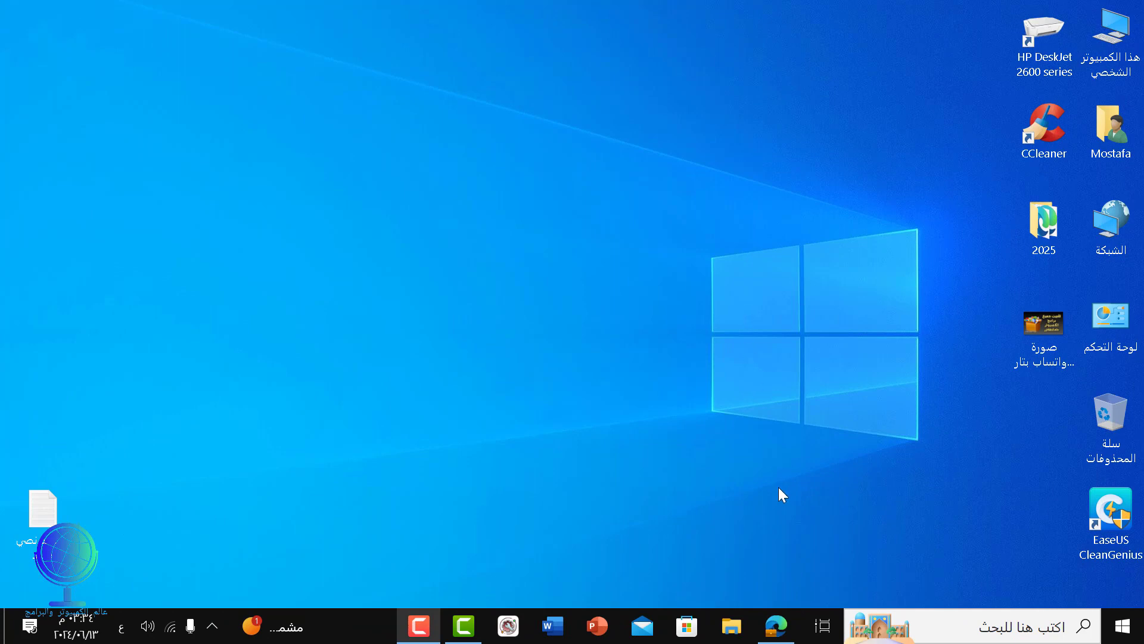
Switch to the Edge browser and search Google for "ninite".
left_click(776, 626)
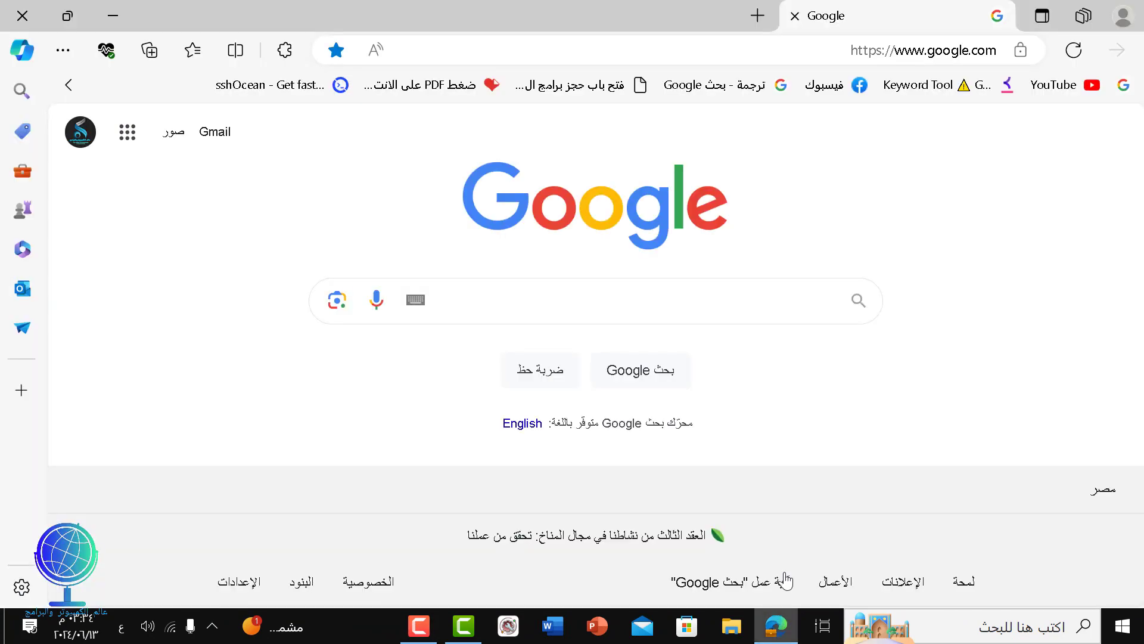
left_click(785, 296)
right_click(784, 293)
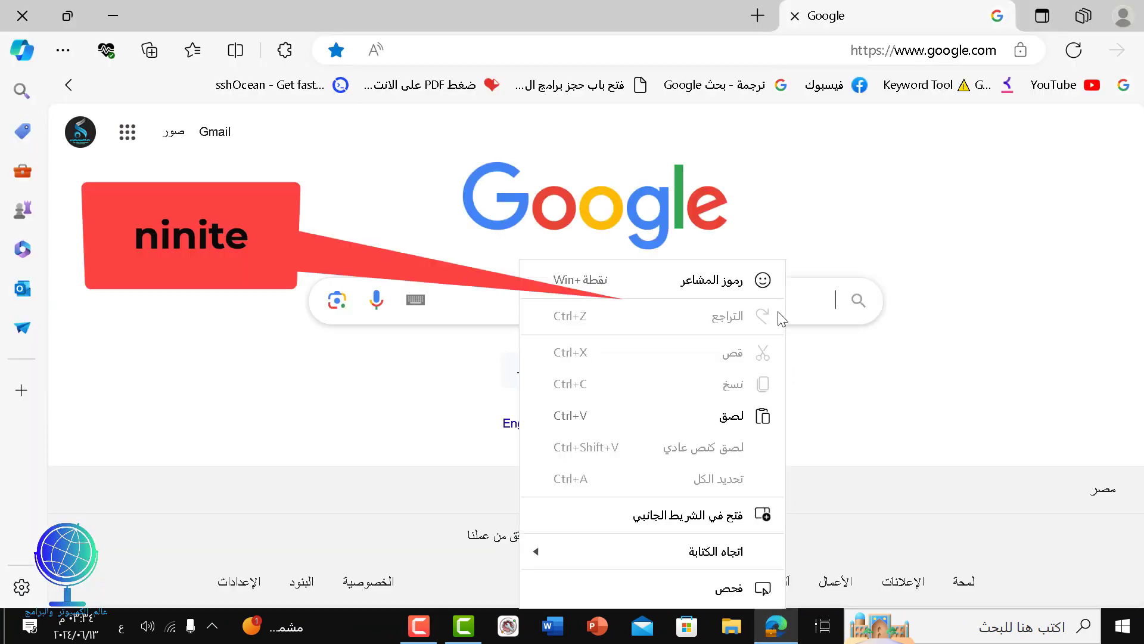
left_click(749, 417)
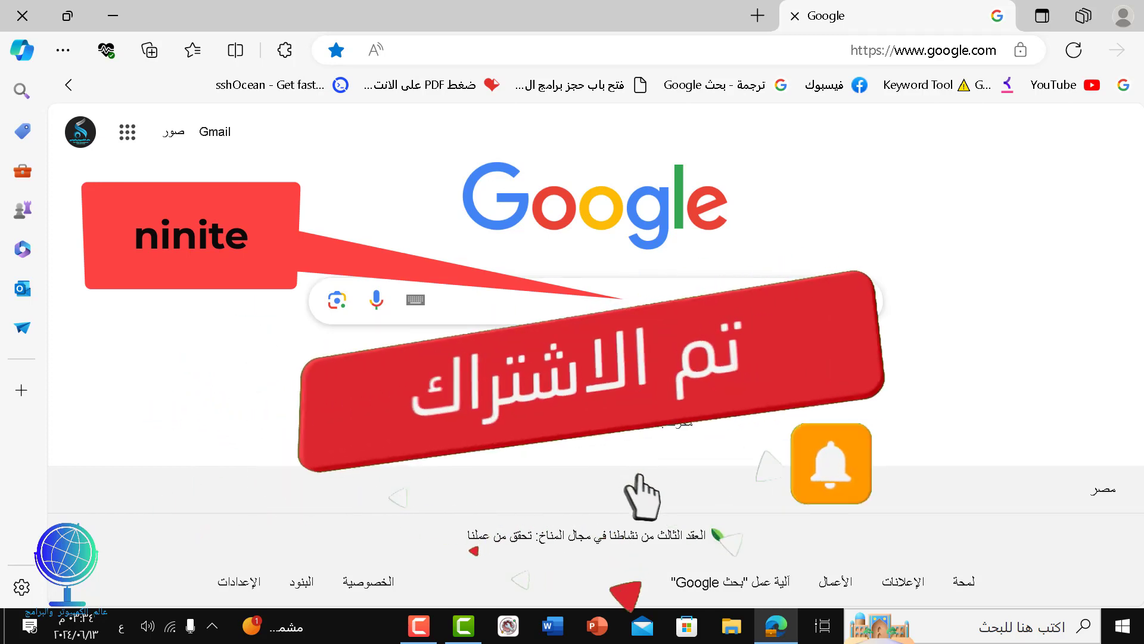
left_click(761, 303)
left_click(793, 381)
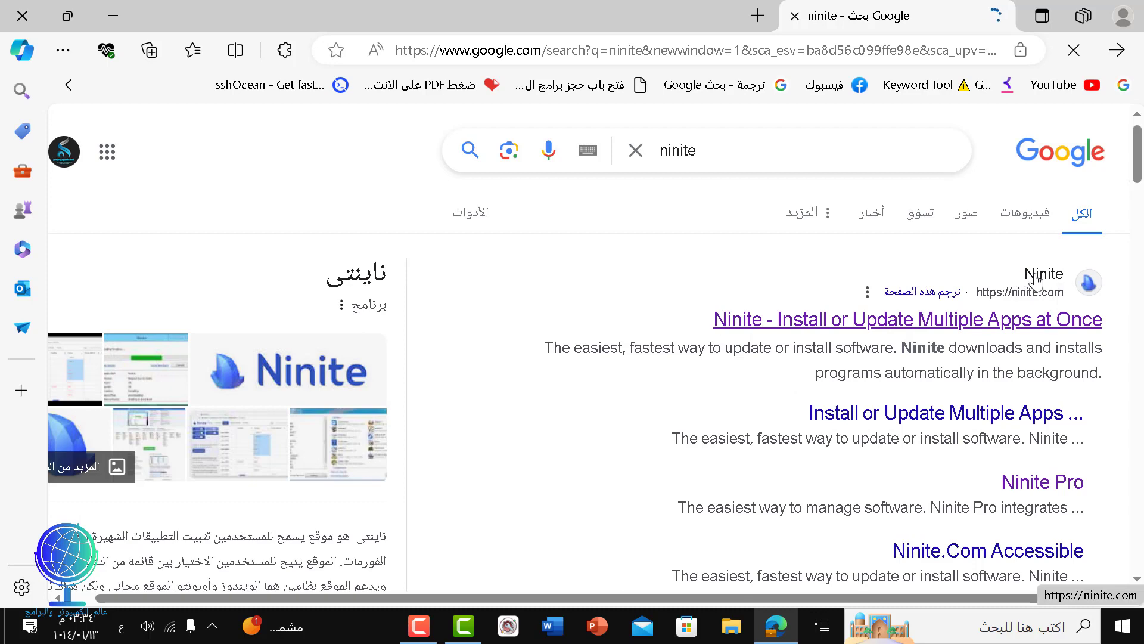
Open the Ninite website from the search results, go to its app list and dismiss the page translation offer.
left_click(931, 321)
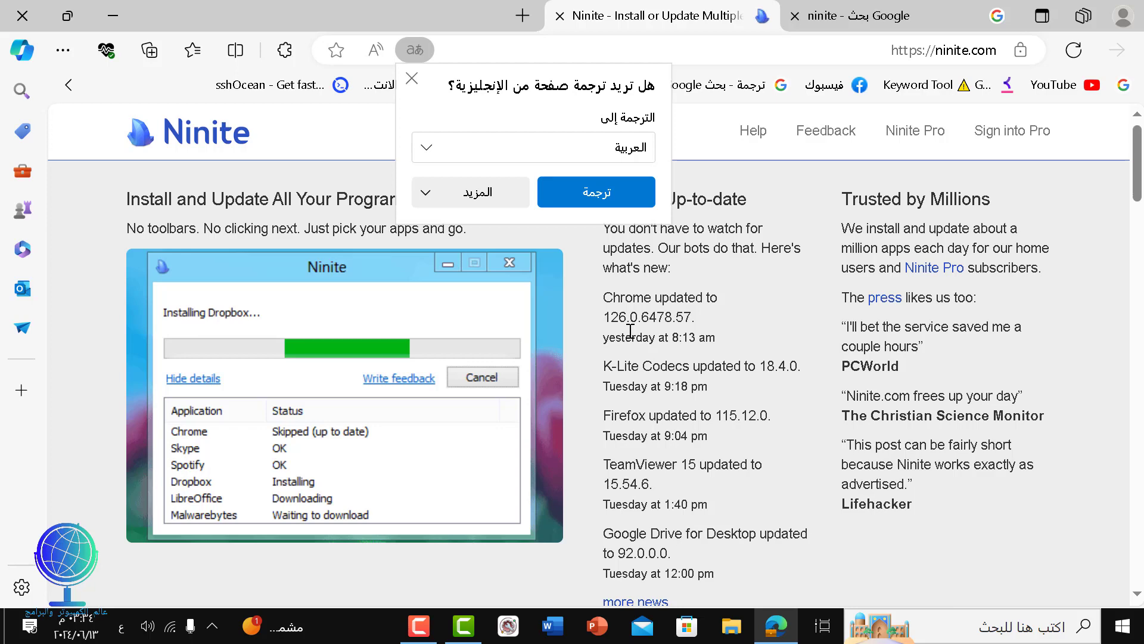
scroll(630, 331, "down", 6)
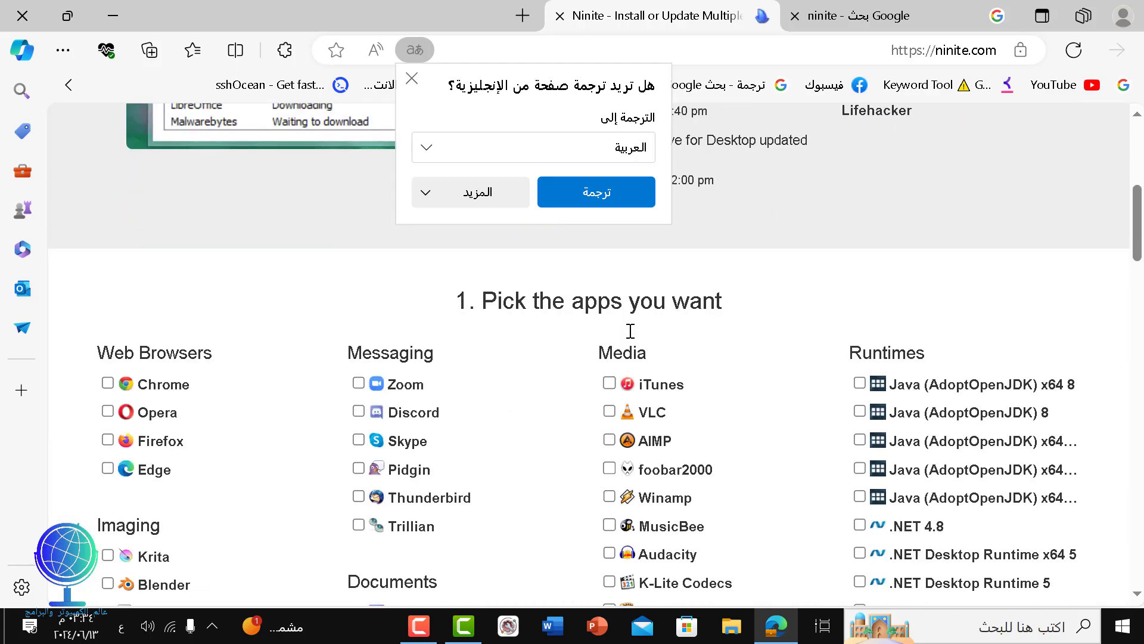
scroll(631, 331, "down", 2)
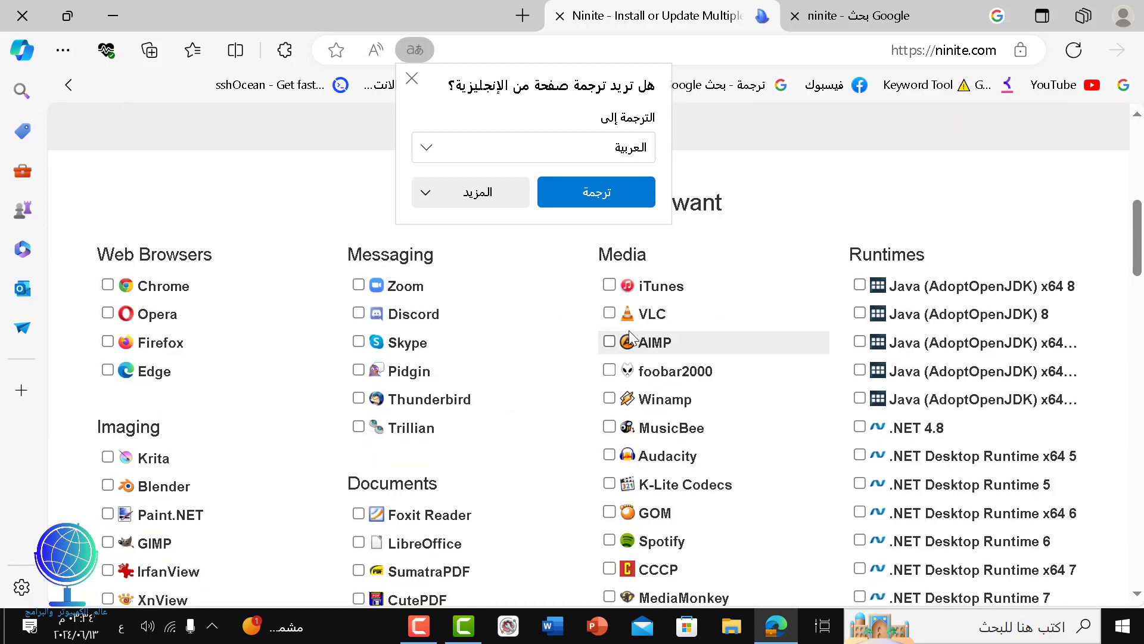
left_click(413, 80)
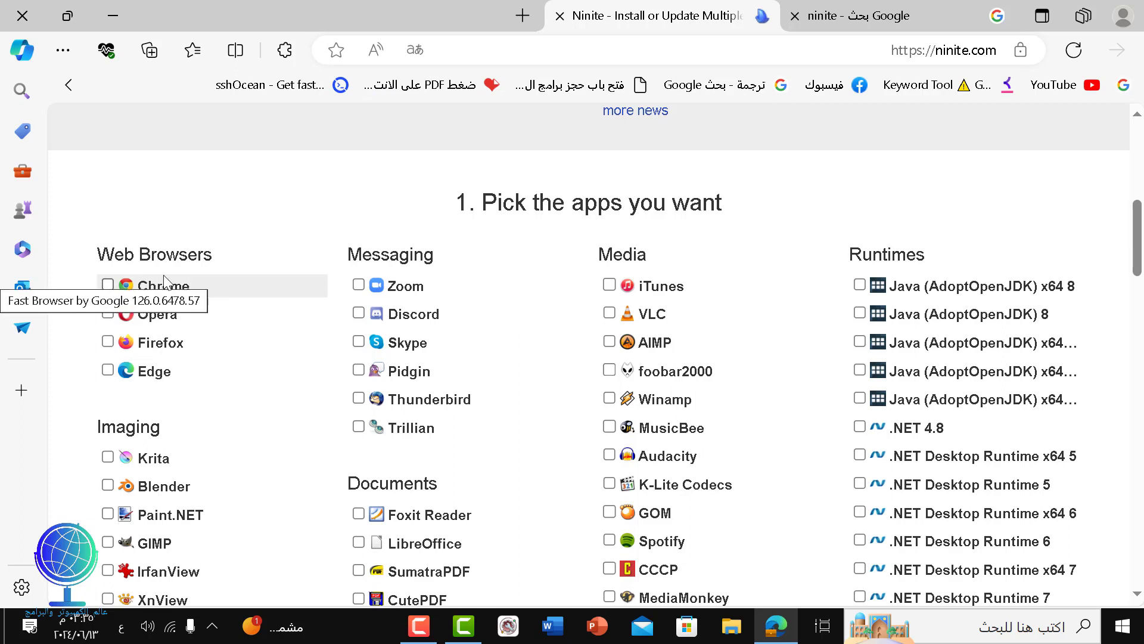
Select Chrome under Web Browsers, Skype under Messaging and K-Lite Codecs under Media.
left_click(108, 285)
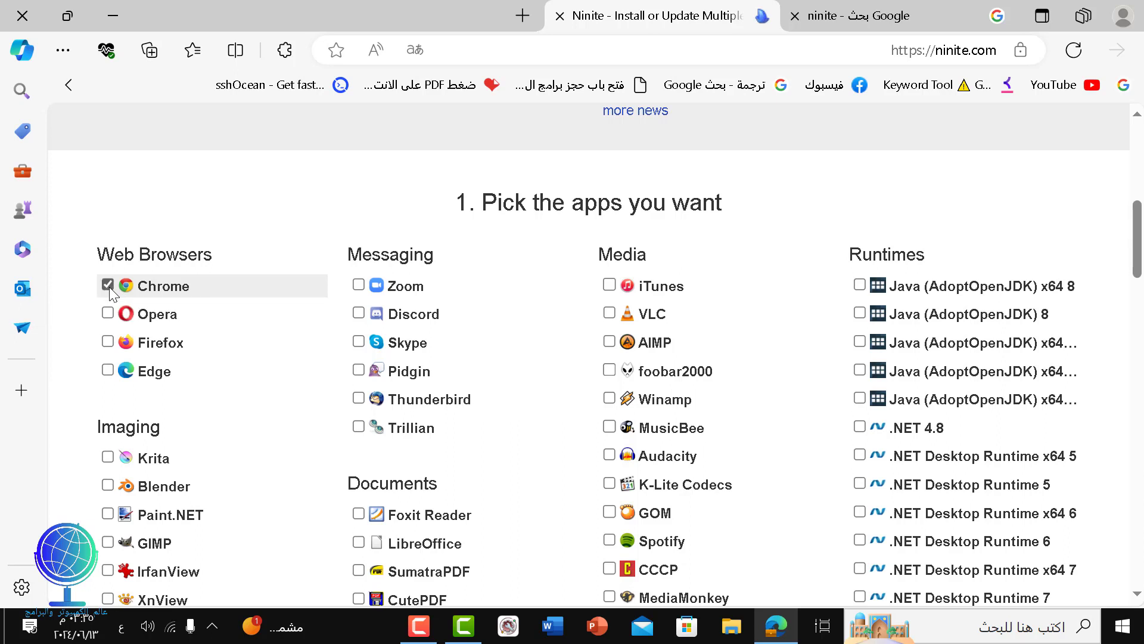
scroll(227, 277, "down", 2)
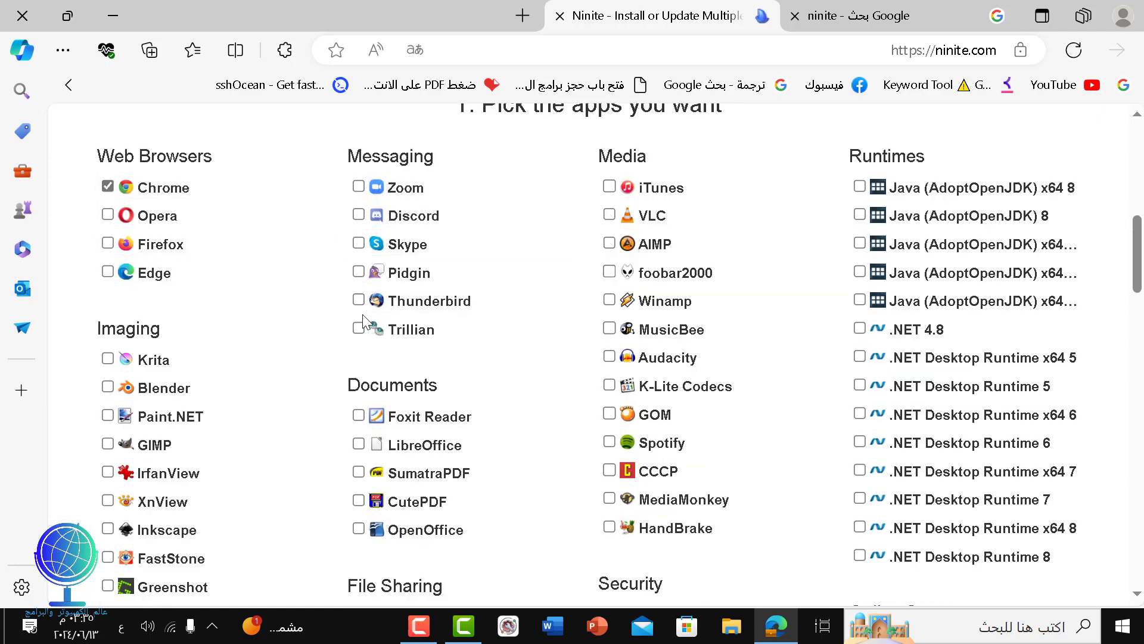
left_click(358, 244)
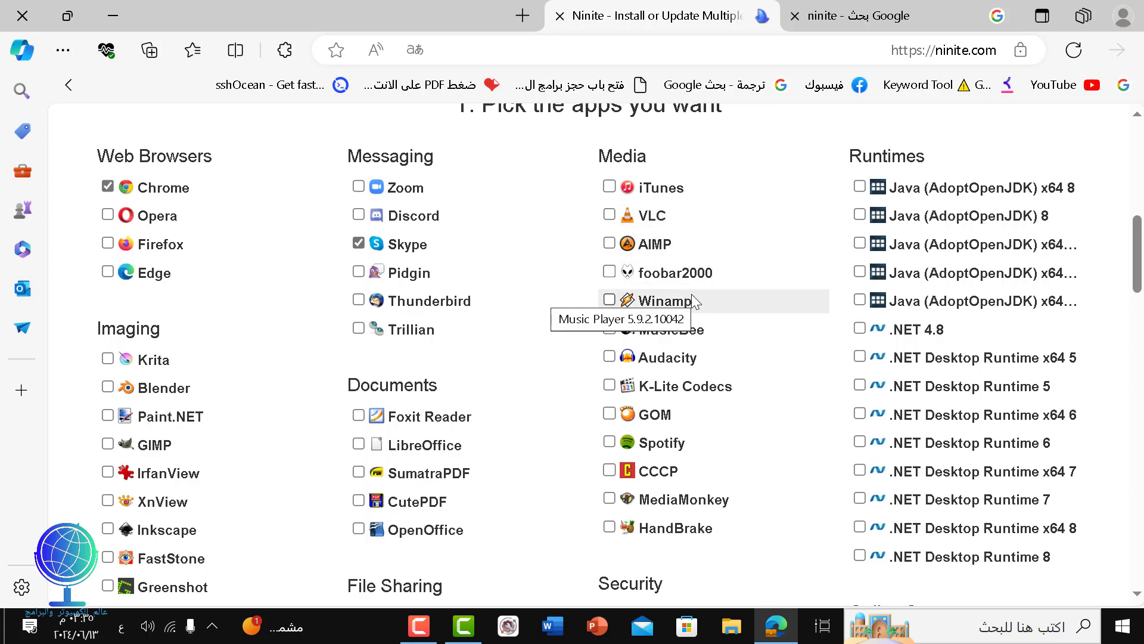
scroll(691, 295, "down", 2)
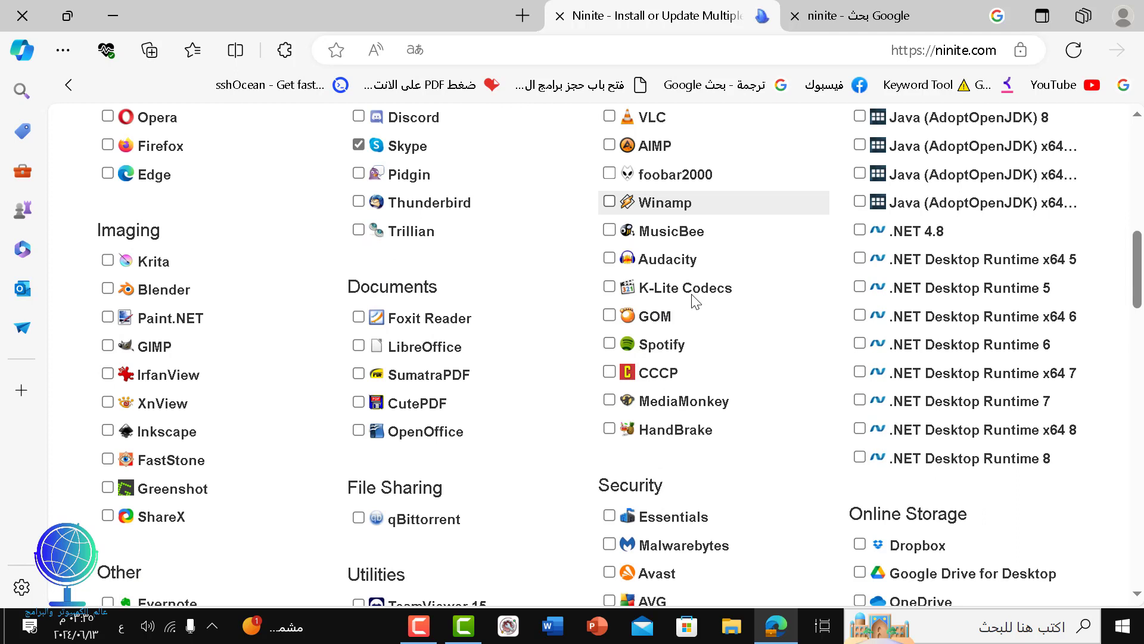
left_click(609, 287)
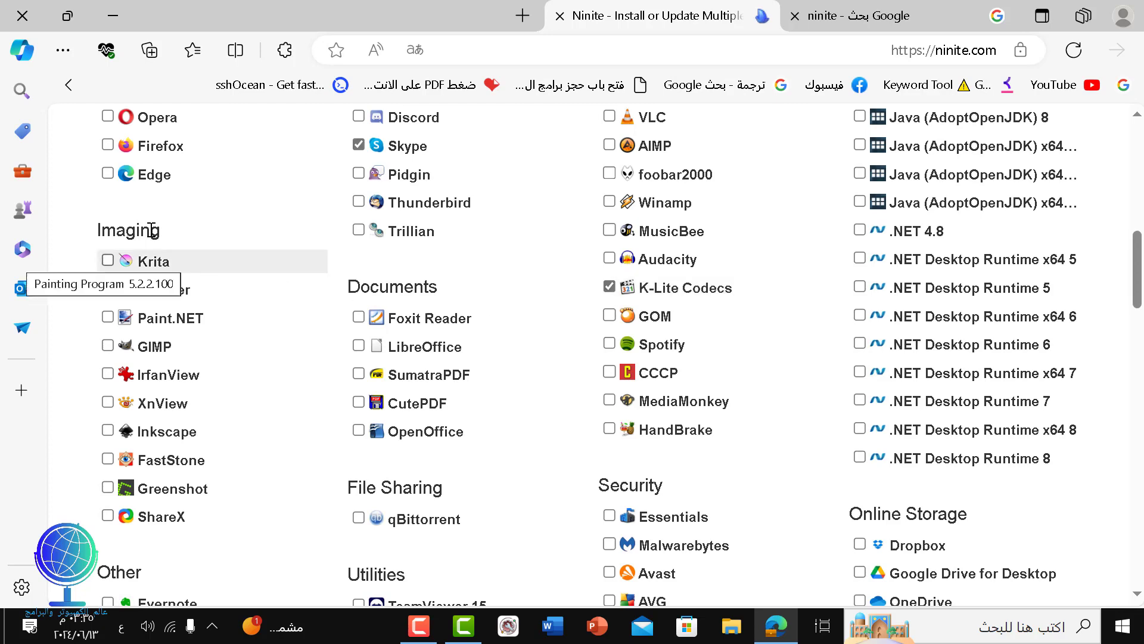
Select GIMP under Imaging, plus Foxit Reader and LibreOffice under Documents.
scroll(143, 322, "down", 2)
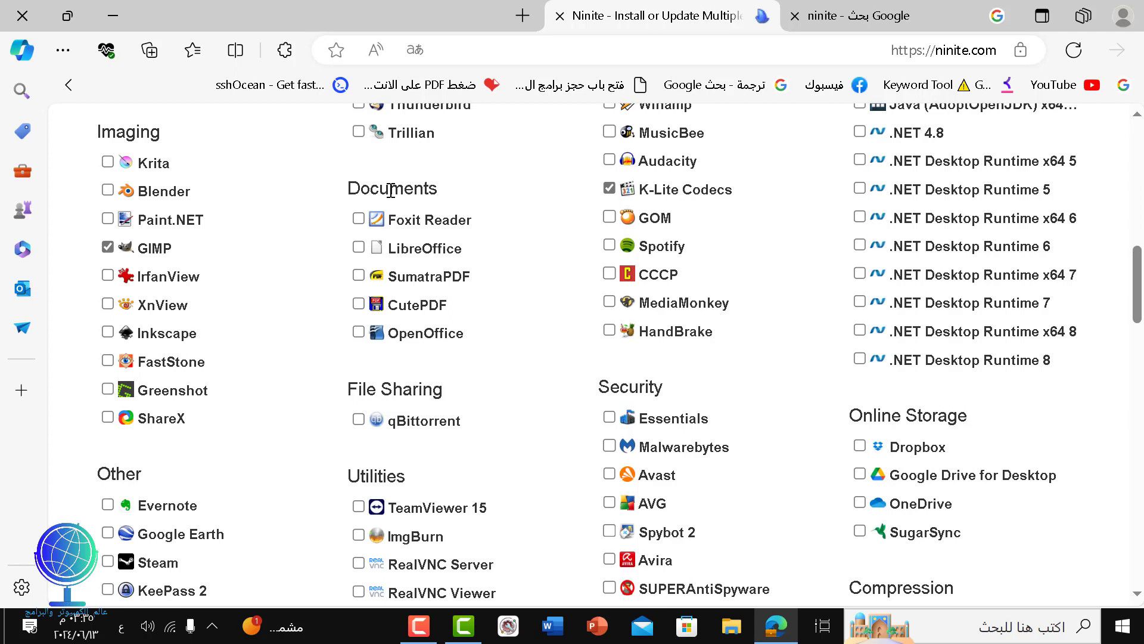
left_click(359, 219)
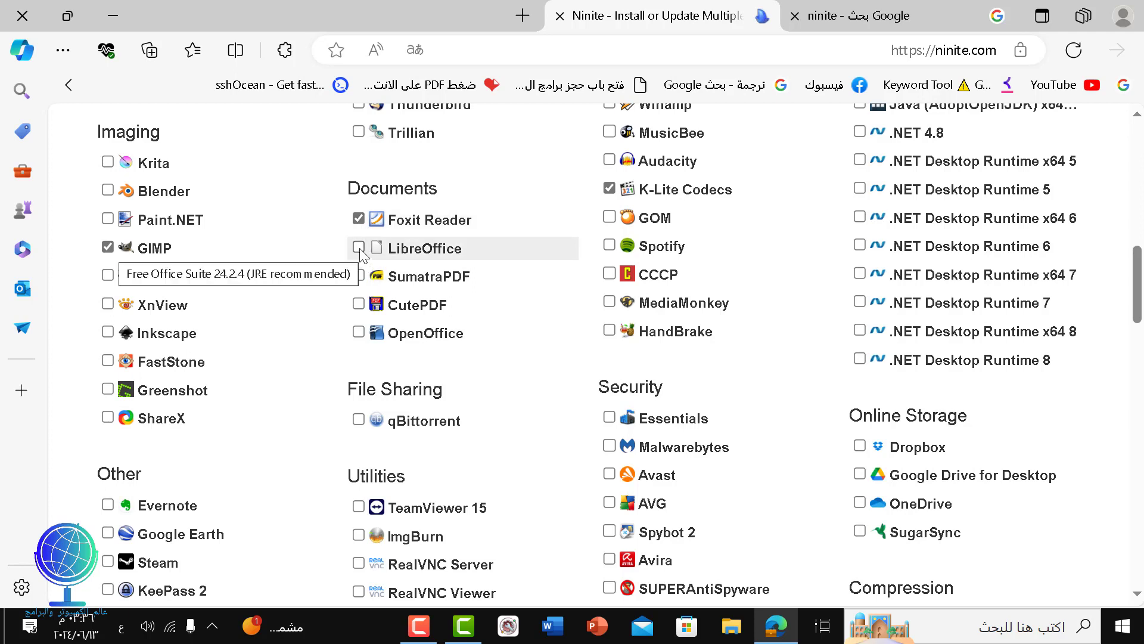
left_click(359, 248)
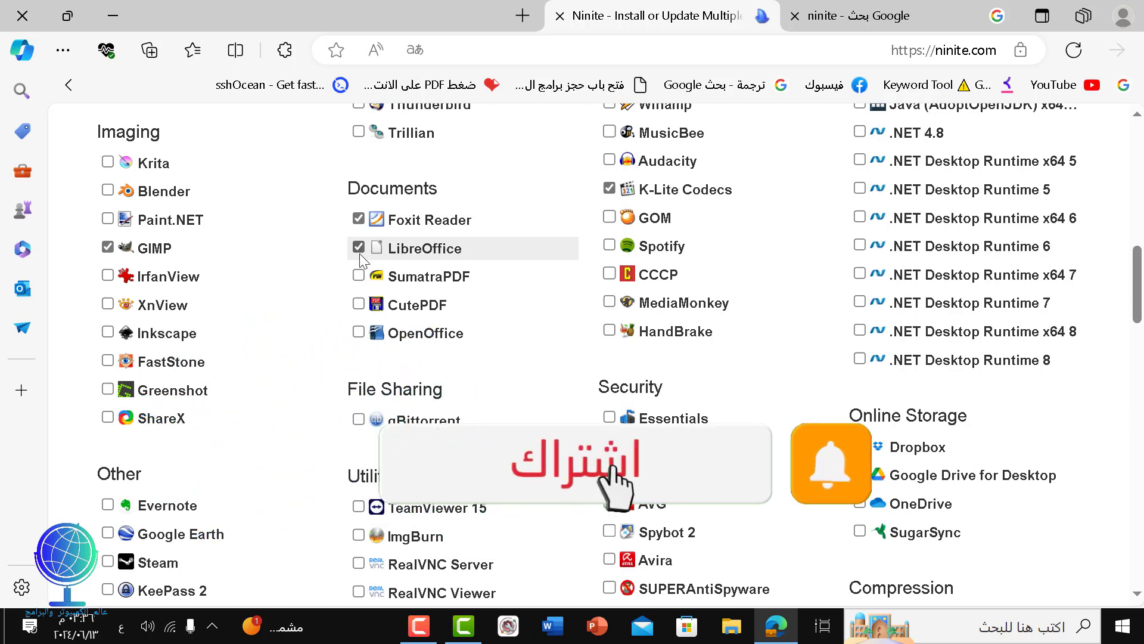
Select Java (AdoptOpenJDK) x64 8 and .NET 4.8 under Runtimes.
scroll(493, 310, "up", 2)
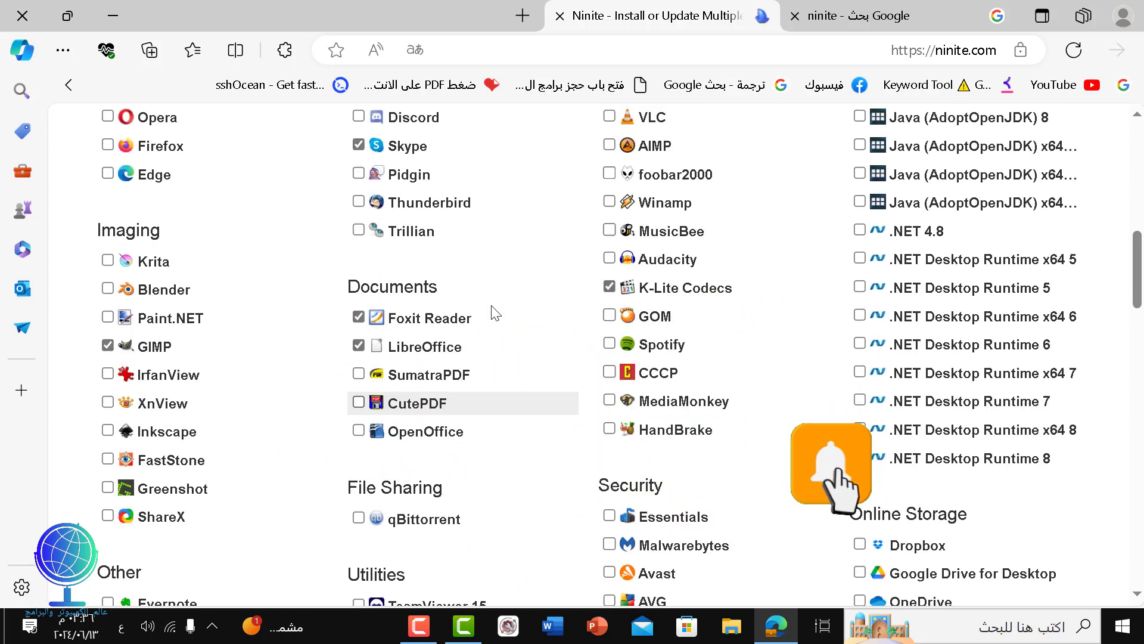
scroll(493, 310, "up", 2)
scroll(628, 296, "up", 1)
scroll(630, 299, "down", 1)
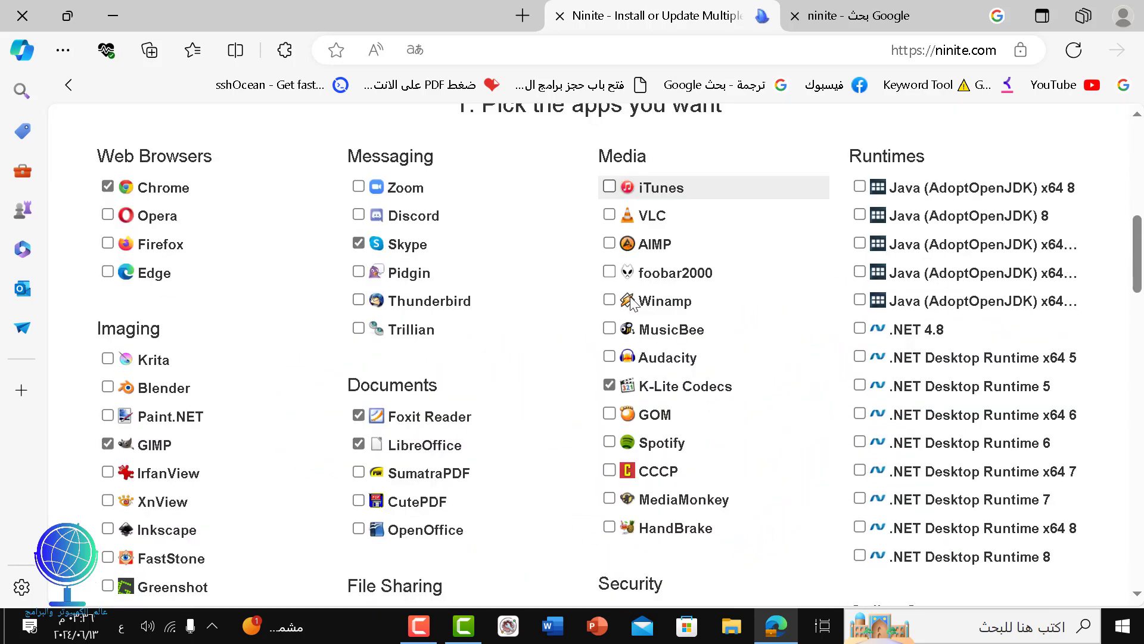
left_click(860, 187)
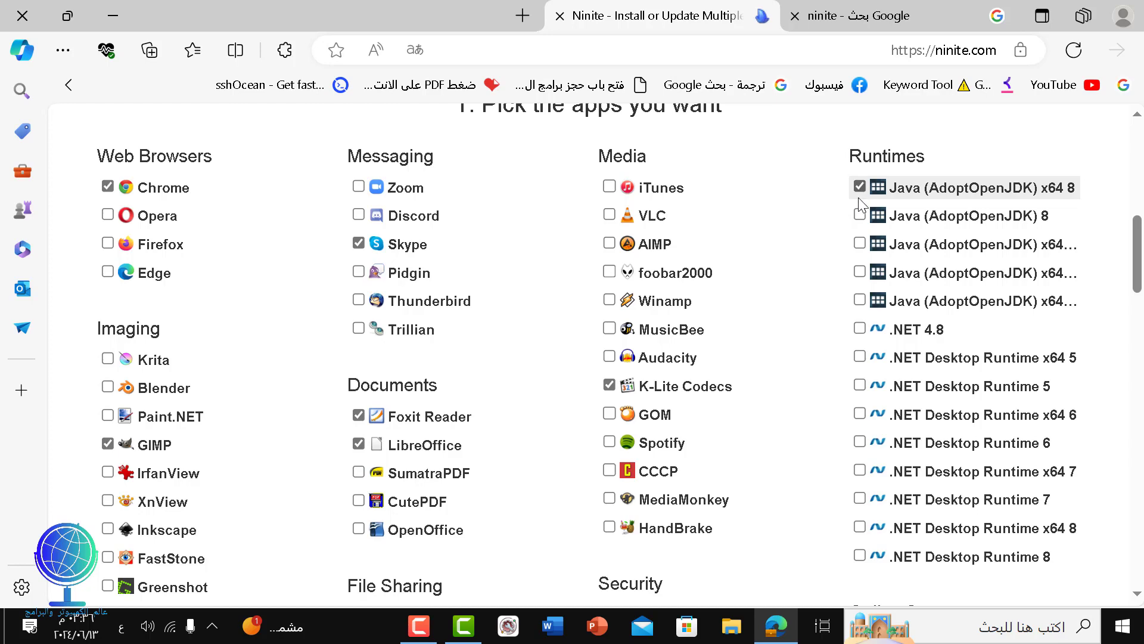
scroll(810, 226, "down", 2)
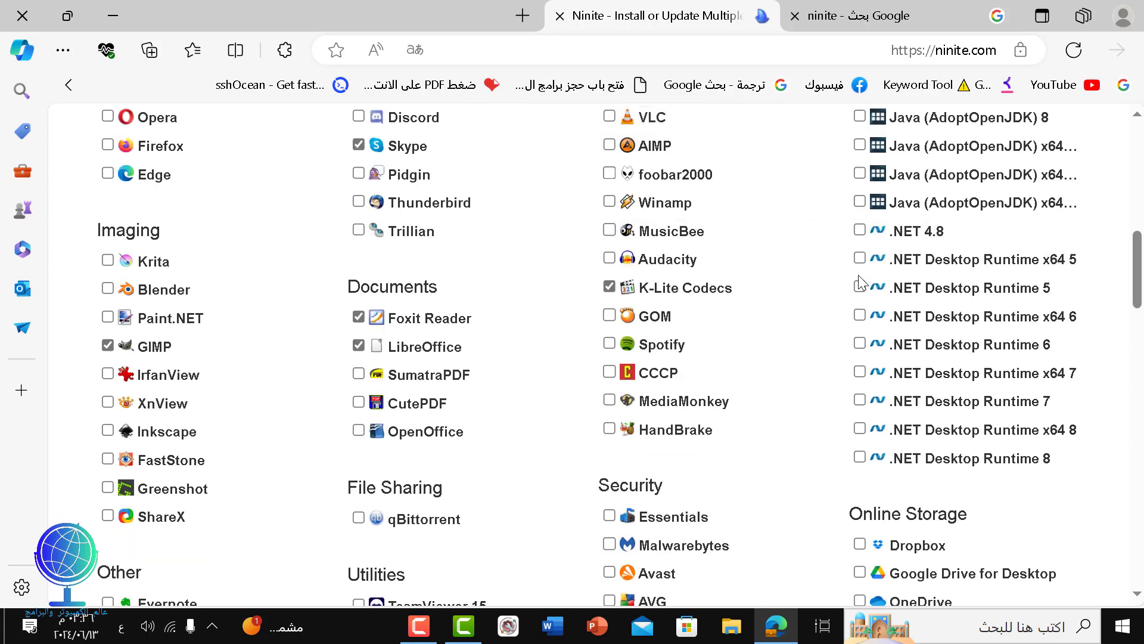
left_click(860, 231)
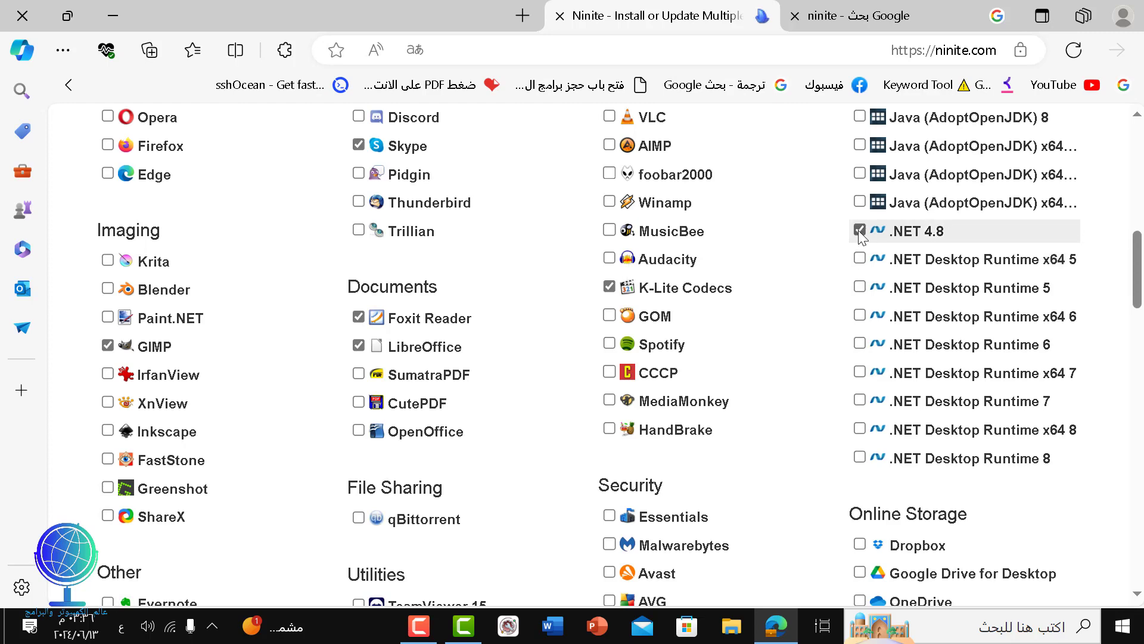
Select the Avira antivirus in the Security category.
scroll(739, 295, "down", 5)
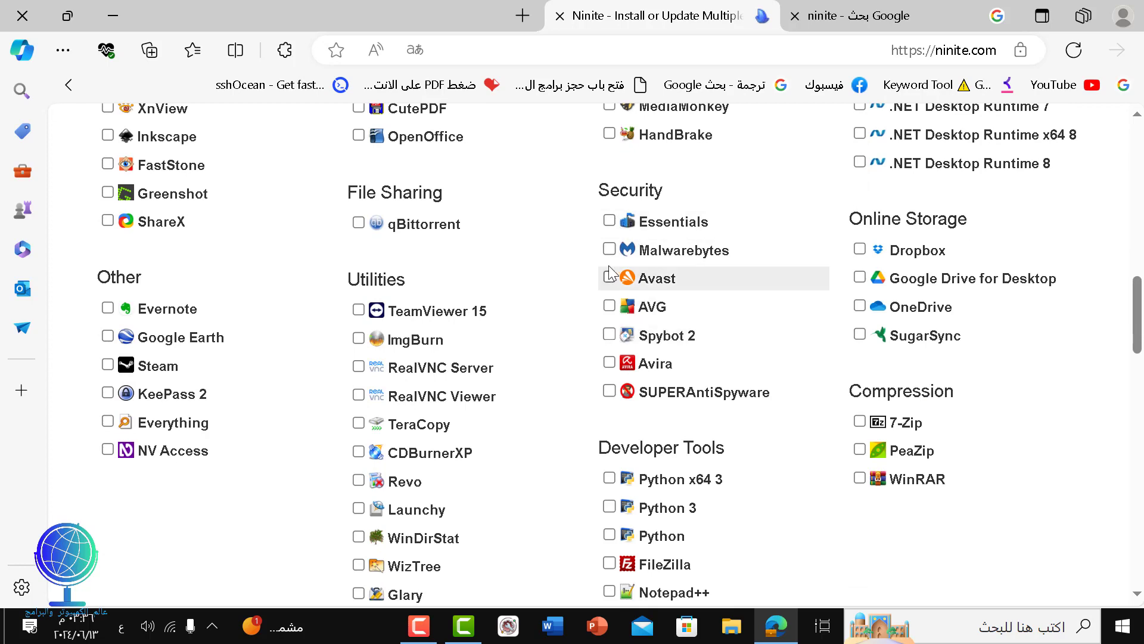
scroll(611, 280, "down", 2)
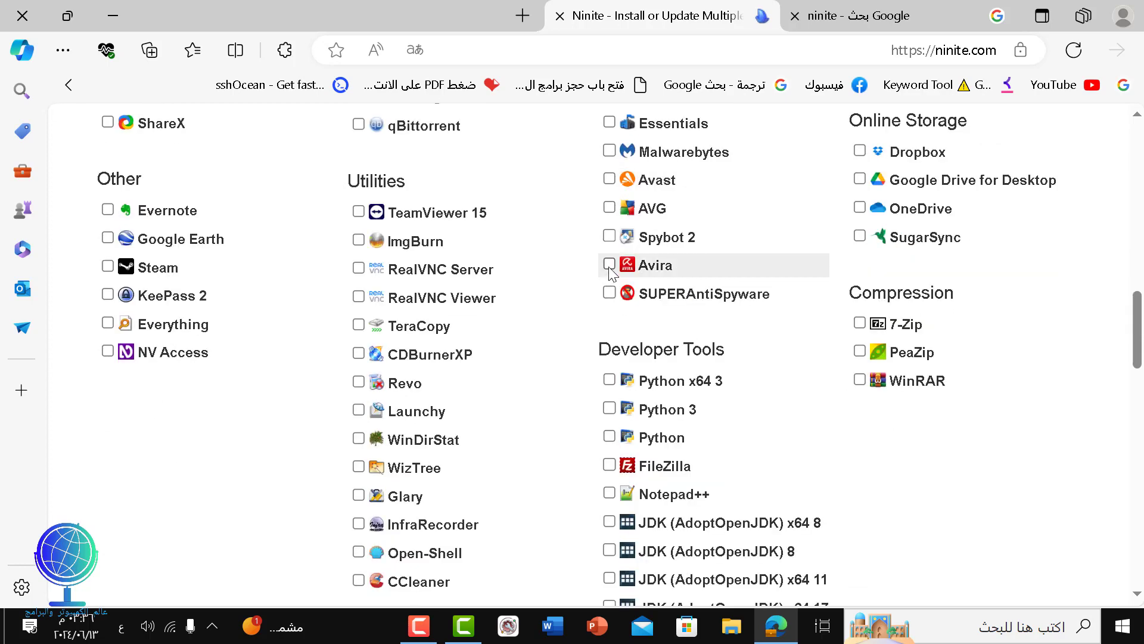
left_click(609, 267)
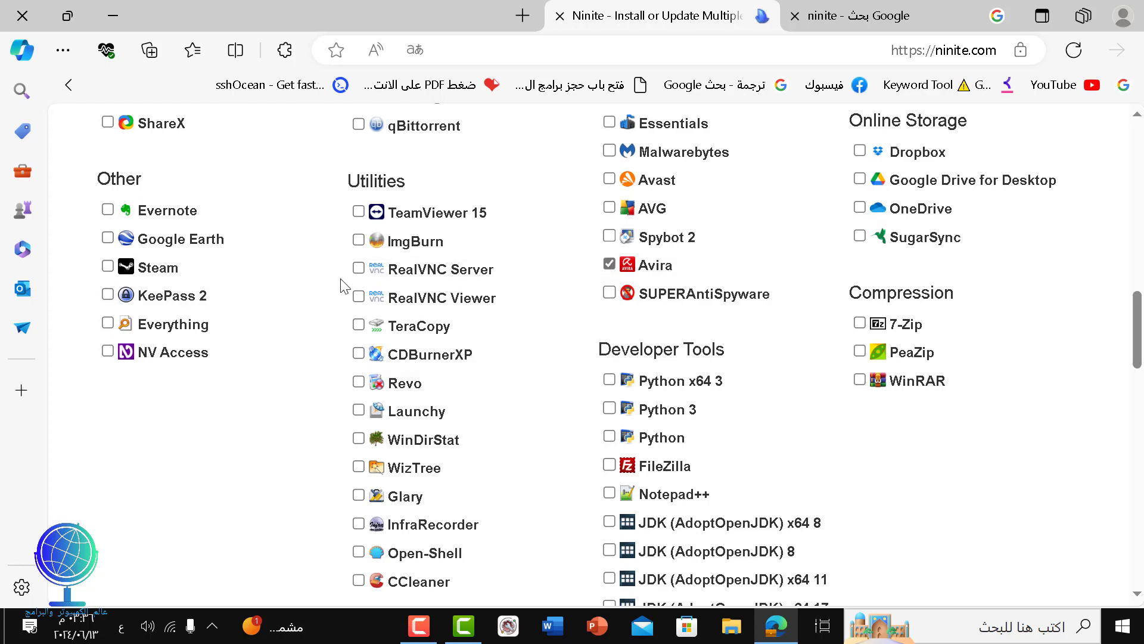
Select ImgBurn and CCleaner in the Utilities category.
scroll(371, 278, "down", 2)
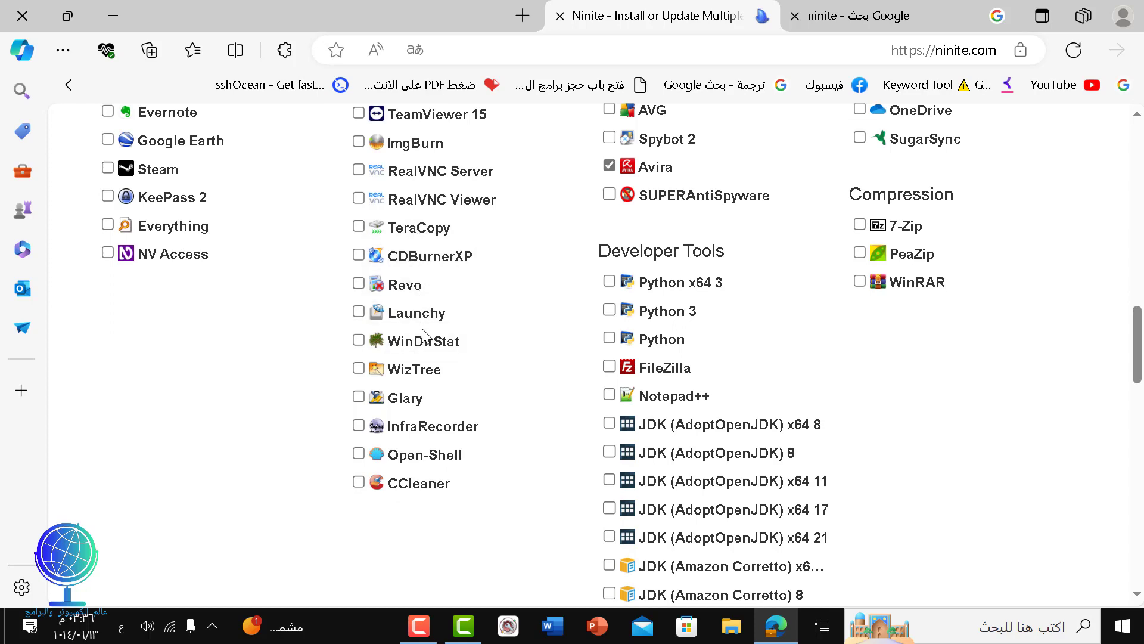
scroll(424, 333, "up", 2)
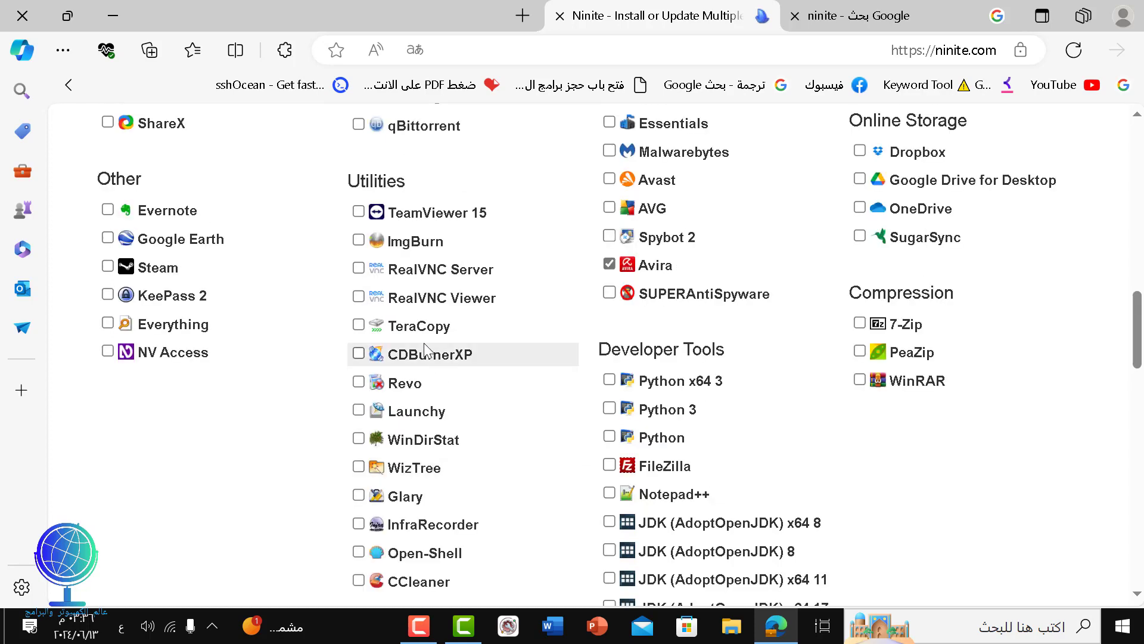
left_click(358, 240)
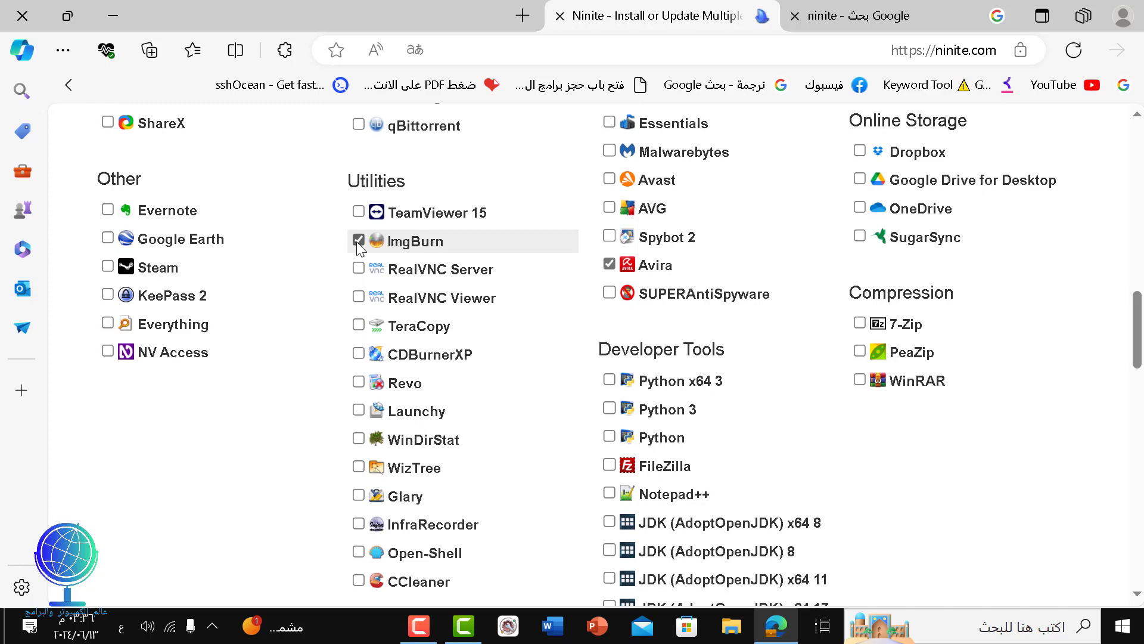
scroll(356, 241, "down", 4)
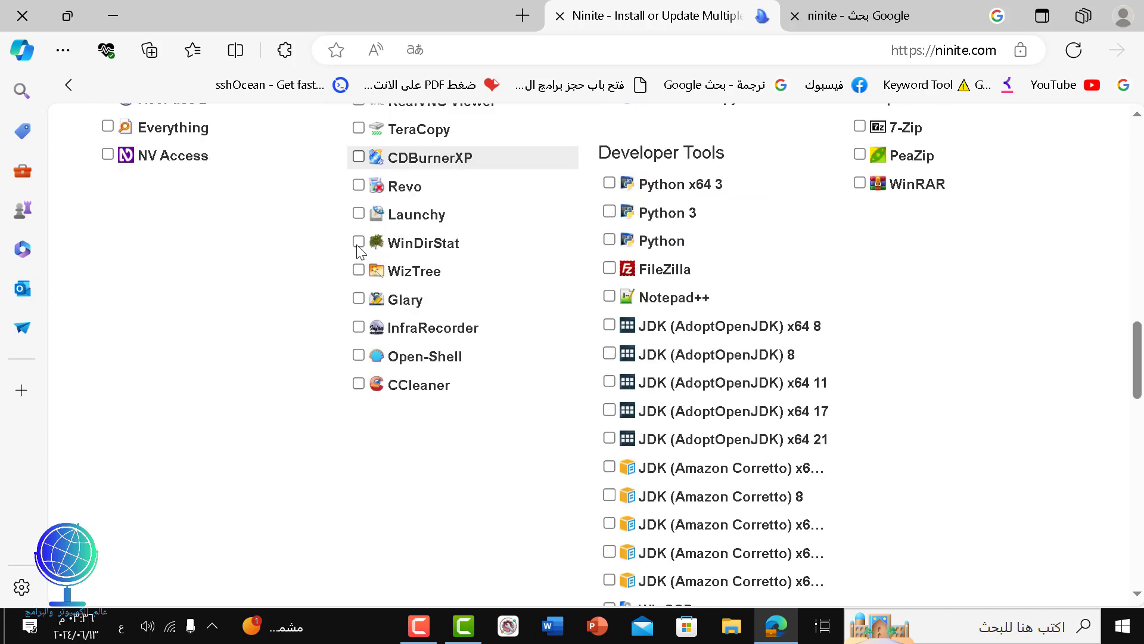
left_click(359, 384)
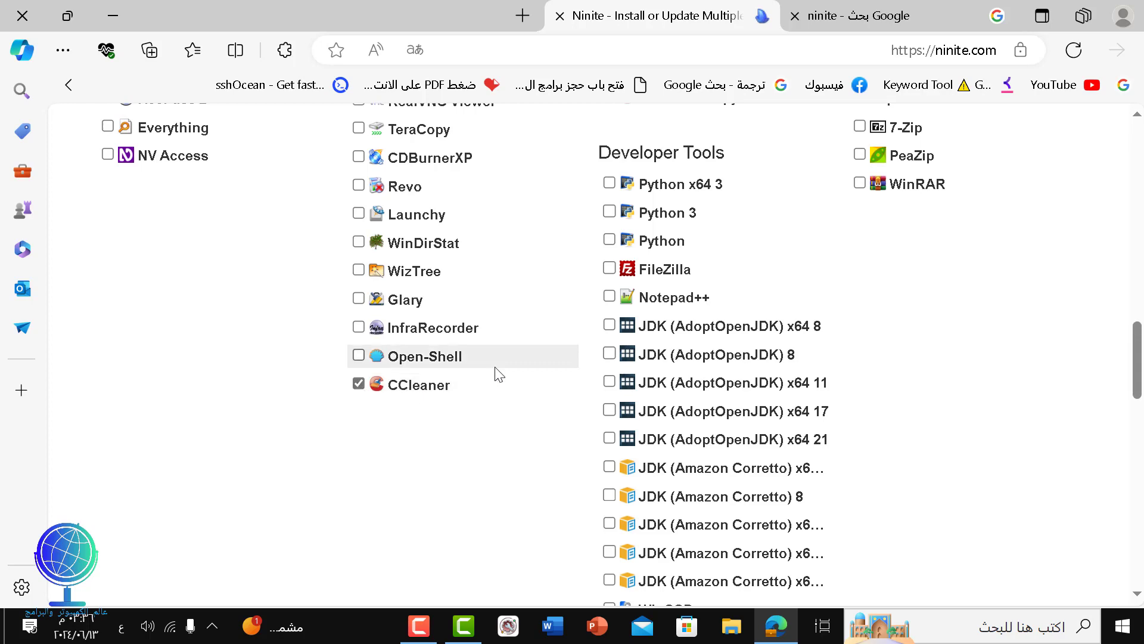
Check the selected apps across the categories and download the custom Ninite installer for them.
scroll(495, 375, "up", 2)
scroll(605, 330, "down", 2)
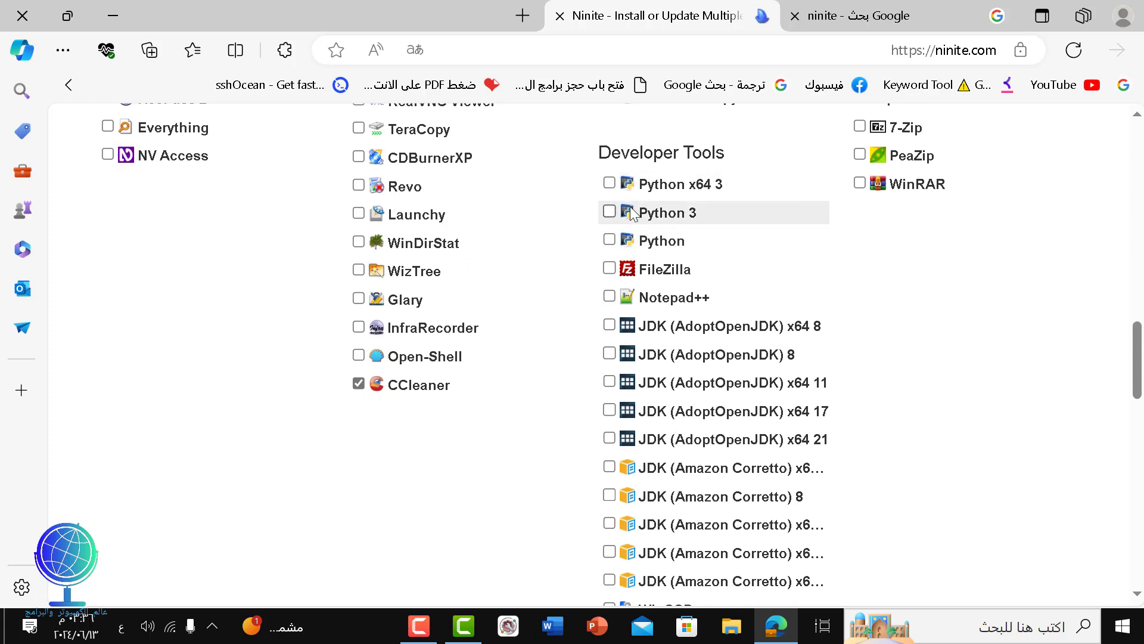
scroll(642, 241, "up", 4)
scroll(644, 250, "up", 8)
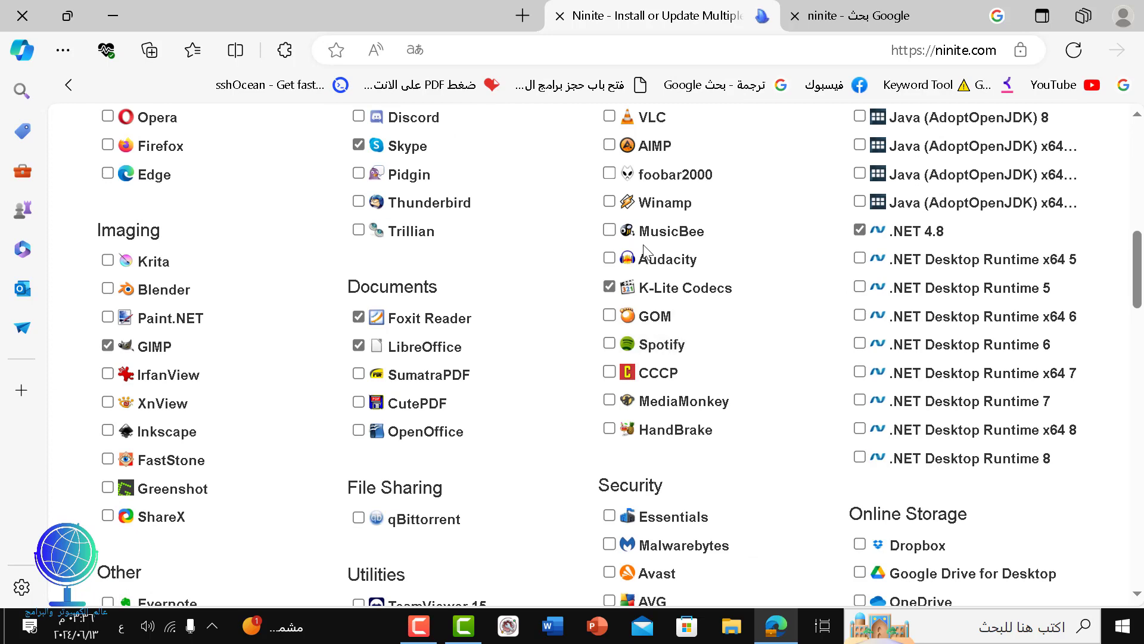
scroll(644, 248, "up", 6)
scroll(644, 247, "down", 2)
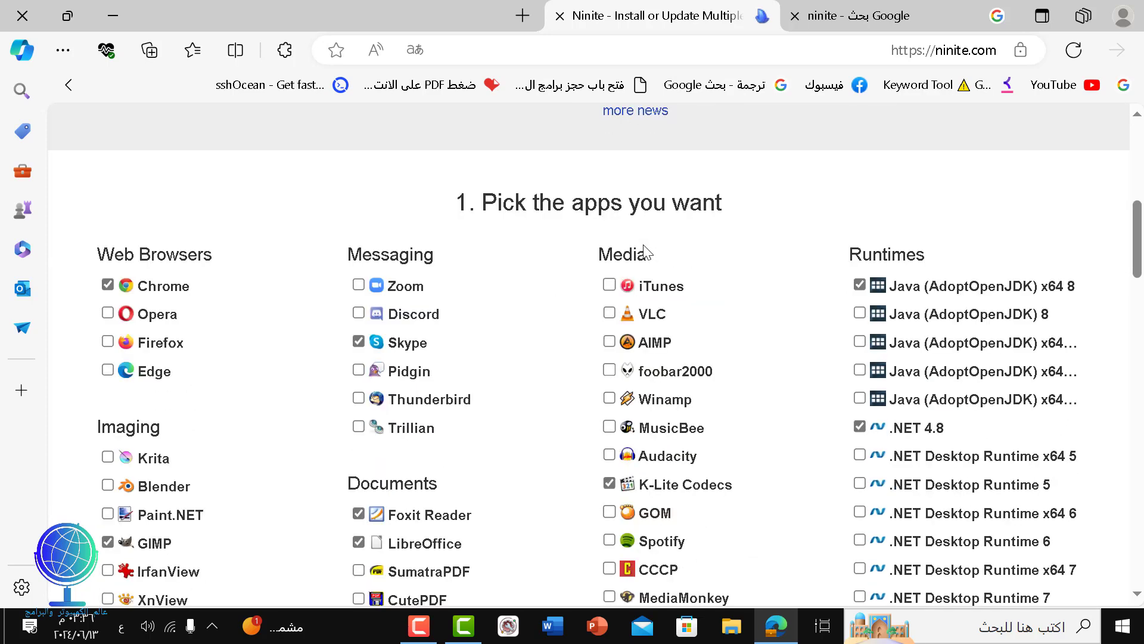
scroll(646, 251, "down", 15)
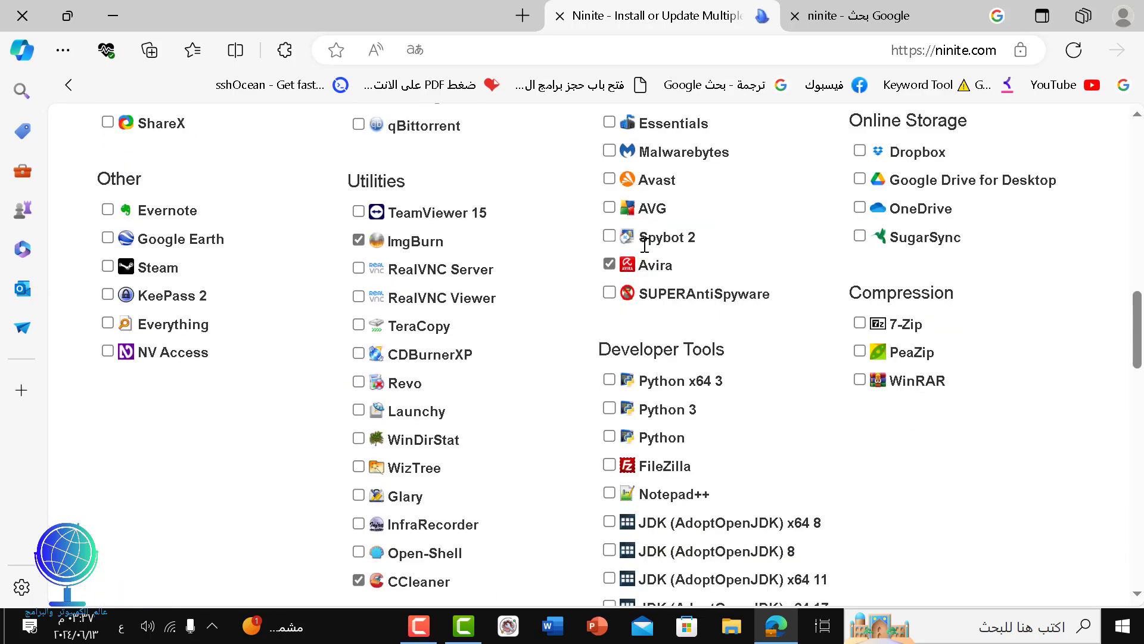
scroll(646, 251, "down", 5)
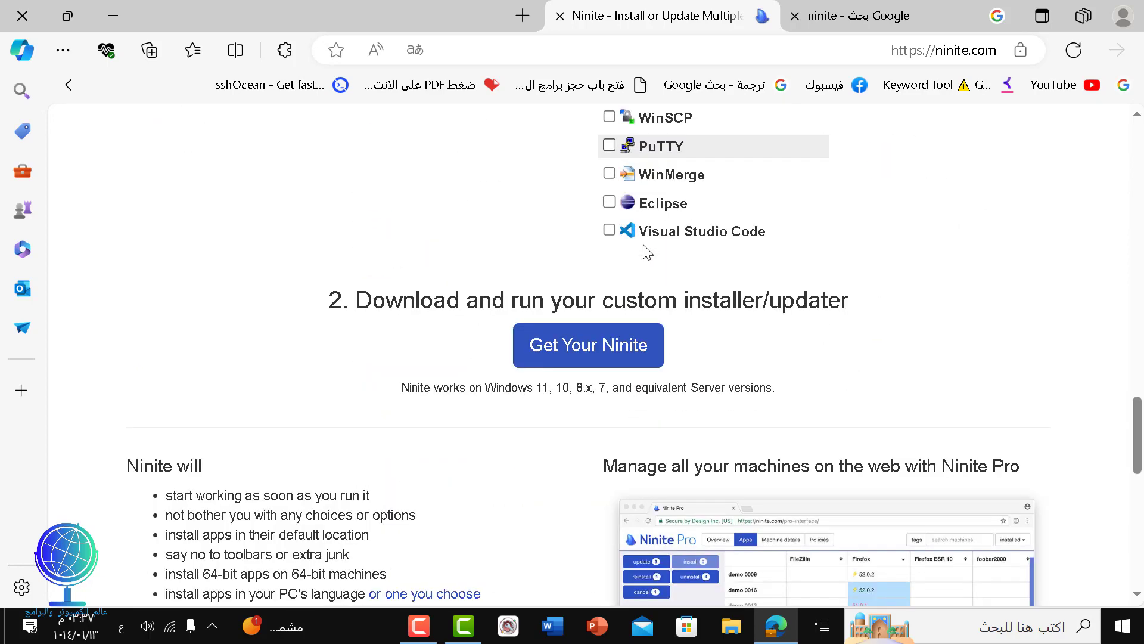
left_click(604, 362)
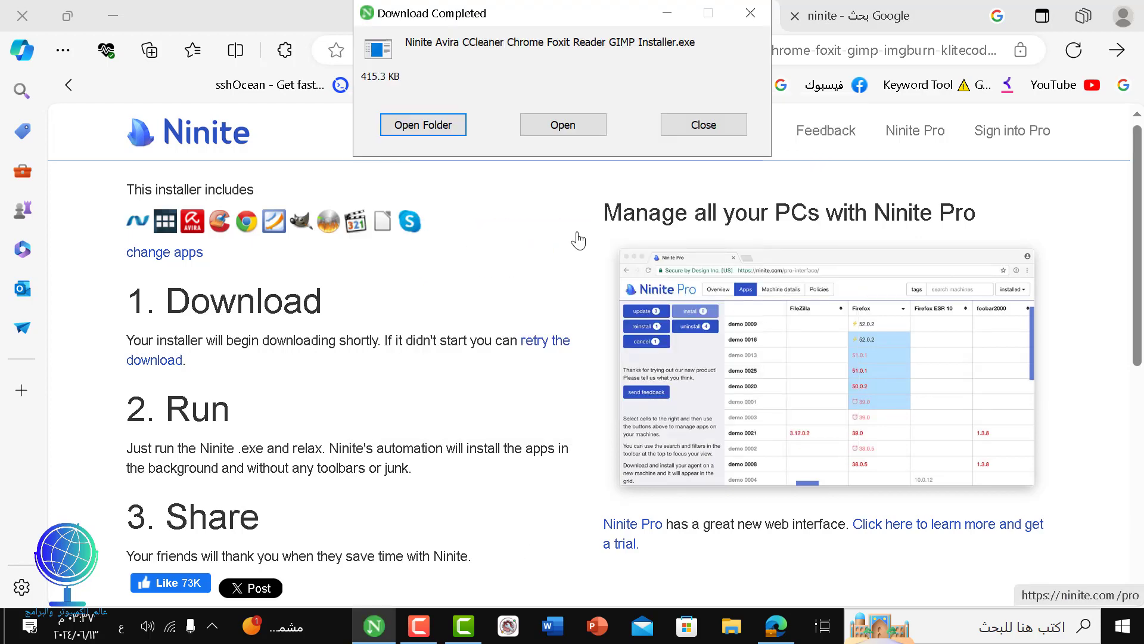
Close the browser, reposition the download-completed dialog, and open the folder containing the downloaded Ninite installer.
left_click(29, 18)
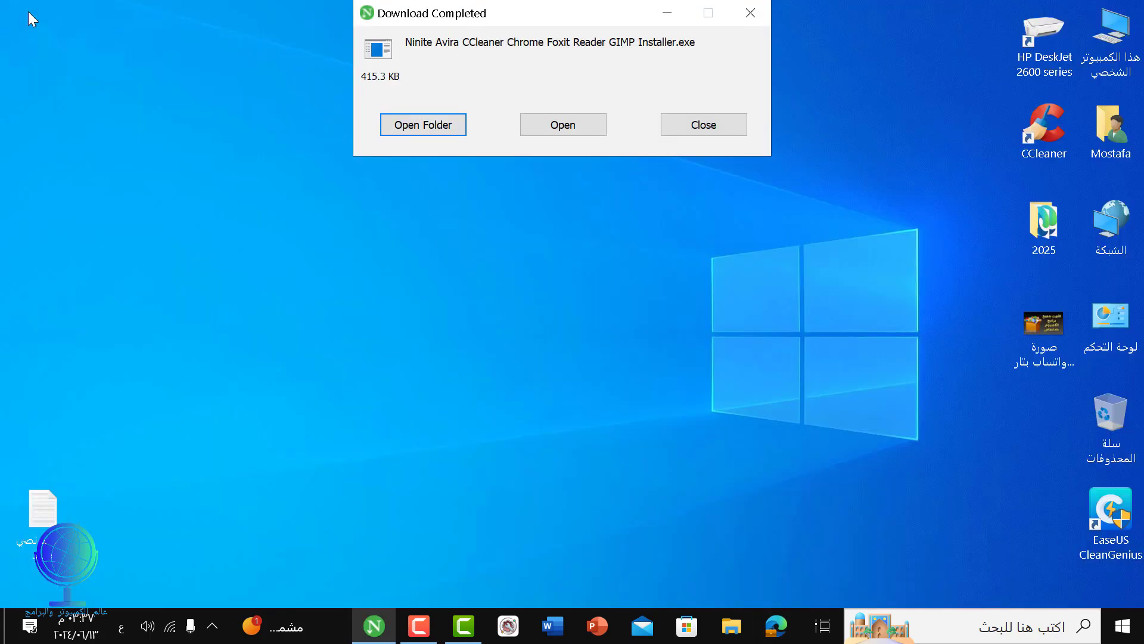
left_click_drag(615, 23, 595, 158)
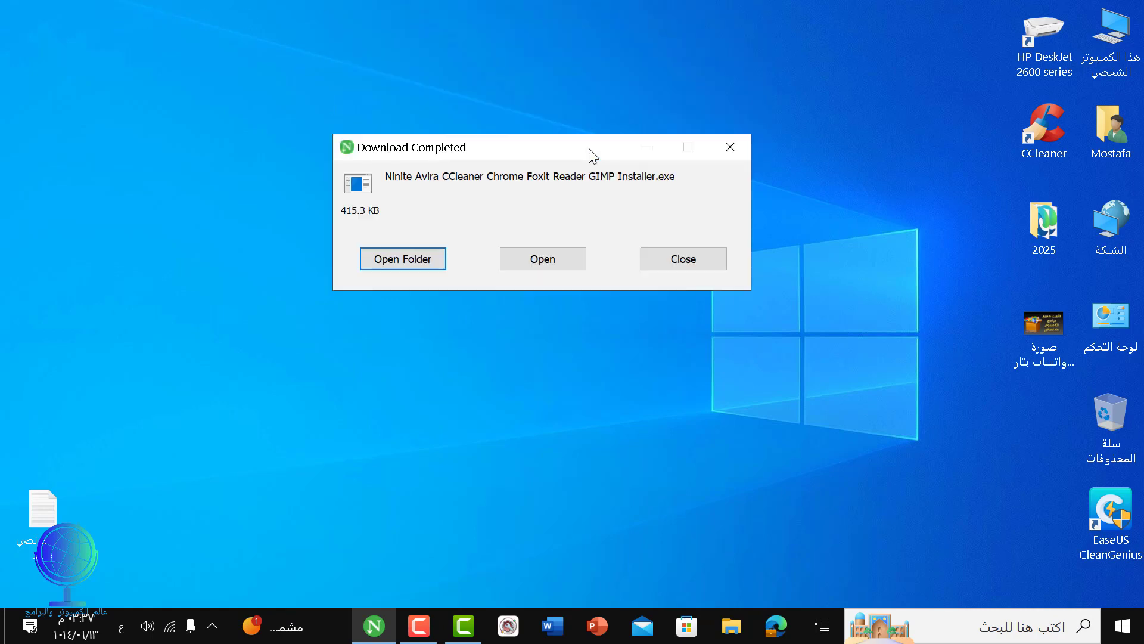
left_click(428, 266)
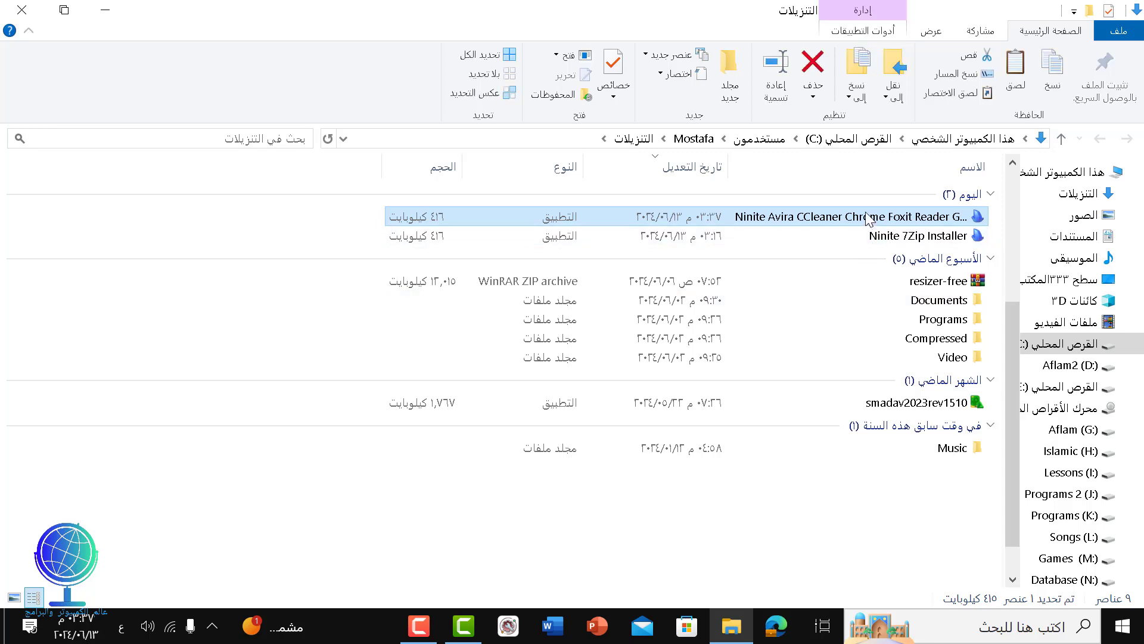
Move the Ninite Avira CCleaner Chrome Foxit Reader GIMP Installer file from the Downloads folder to the desktop.
right_click(867, 219)
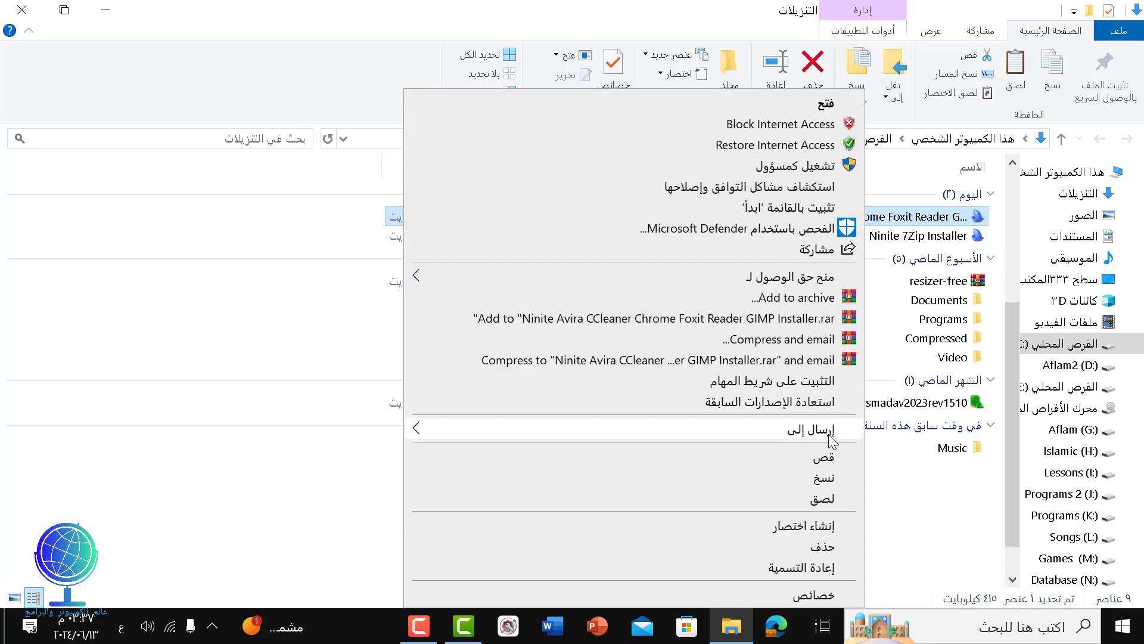
left_click(825, 458)
left_click(21, 9)
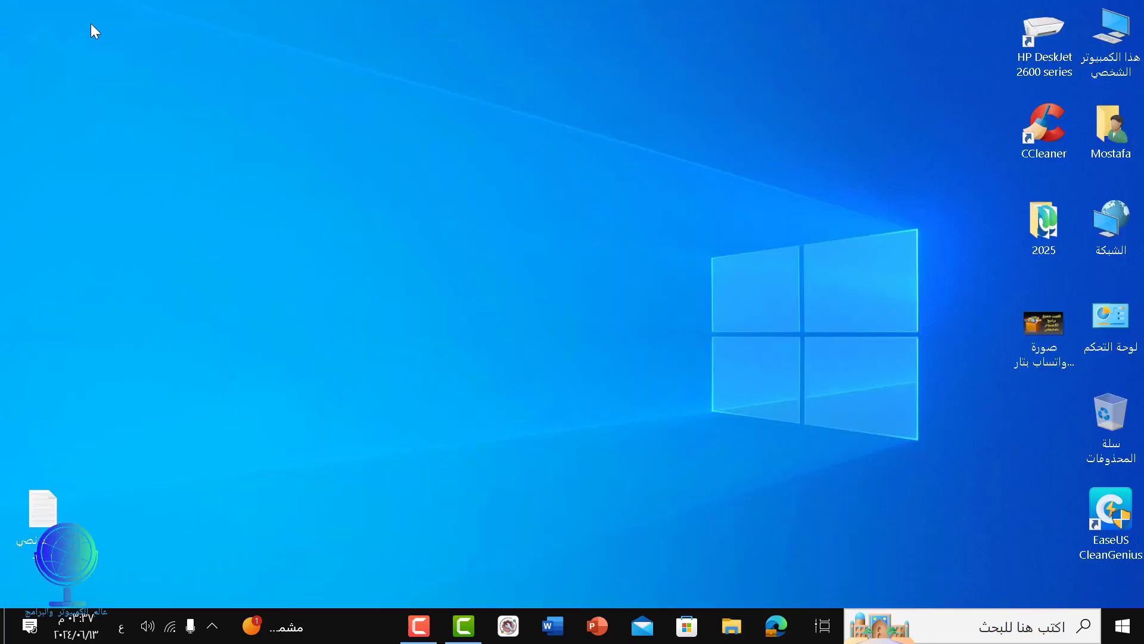
right_click(535, 151)
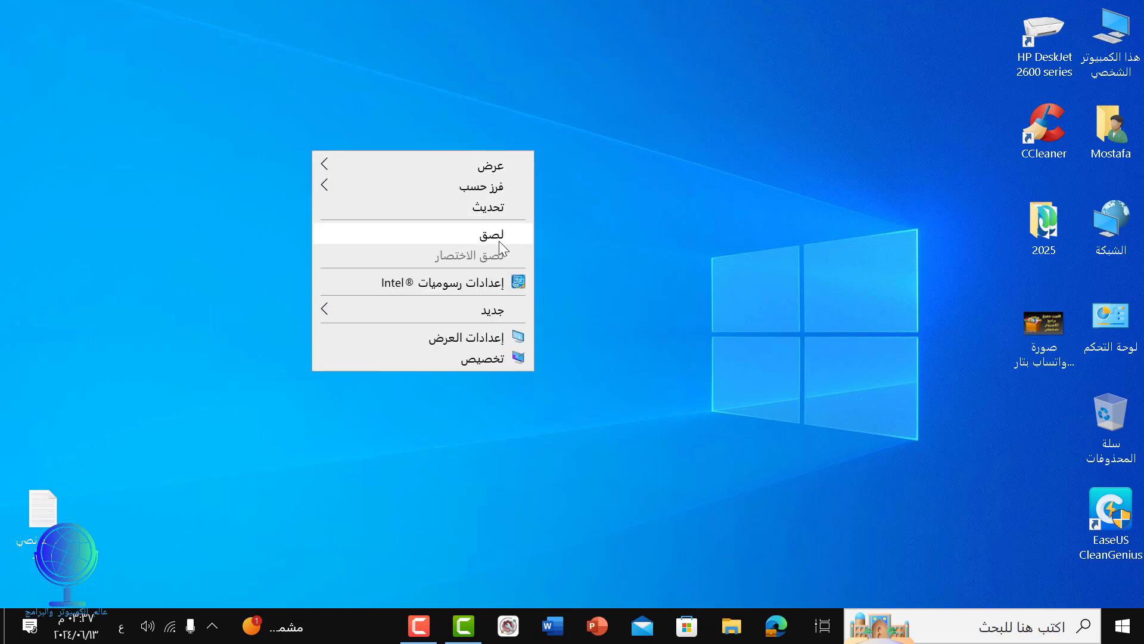
left_click(499, 241)
left_click(578, 239)
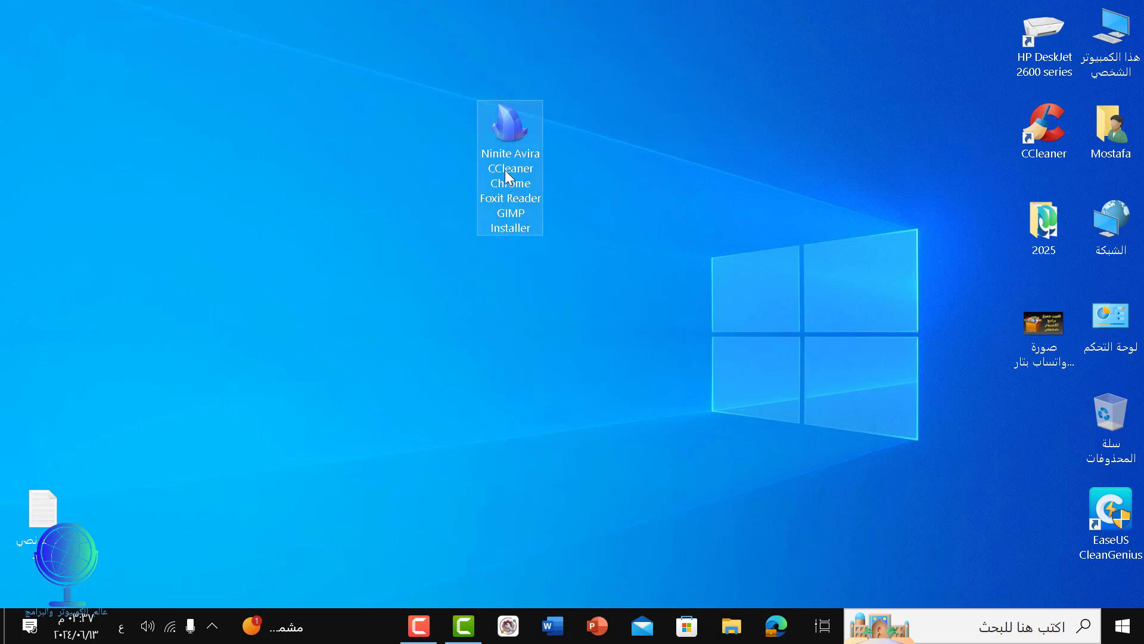
Run the multi-app Ninite installer from the desktop, reposition its icon clear of the setup window, and show the installation details.
double_click(509, 136)
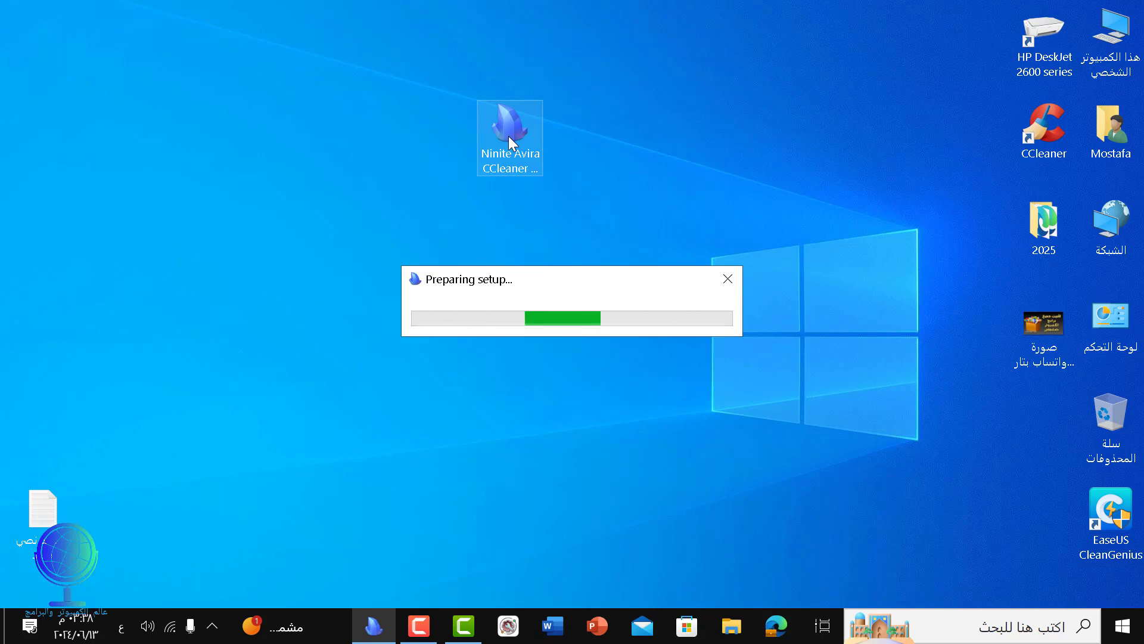
left_click_drag(509, 142, 797, 77)
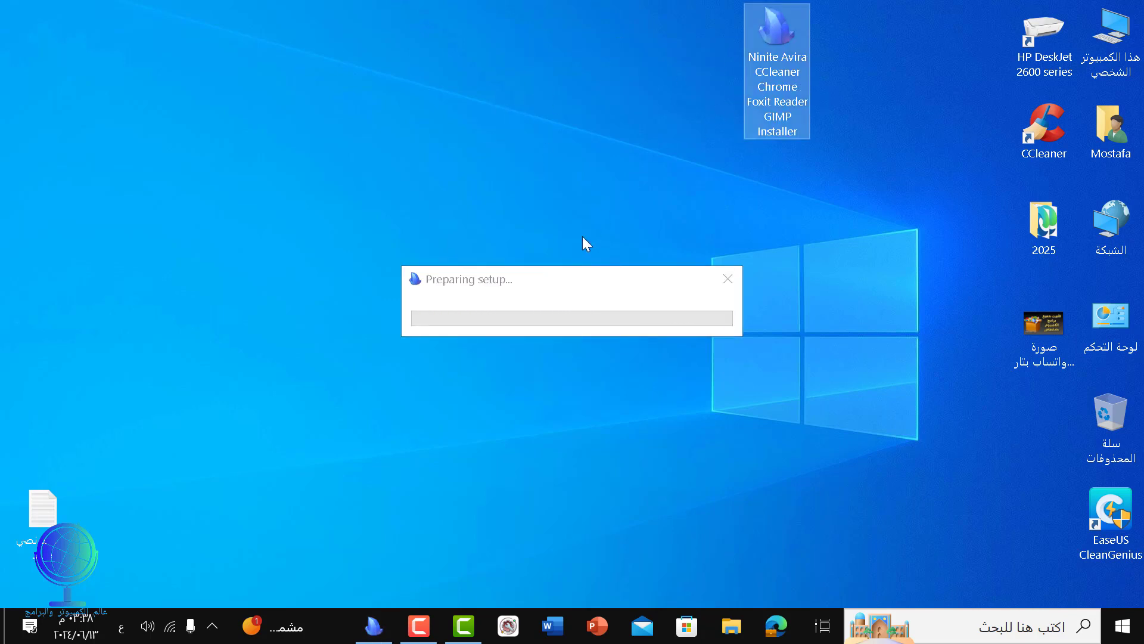
left_click(569, 289)
left_click_drag(519, 139, 513, 127)
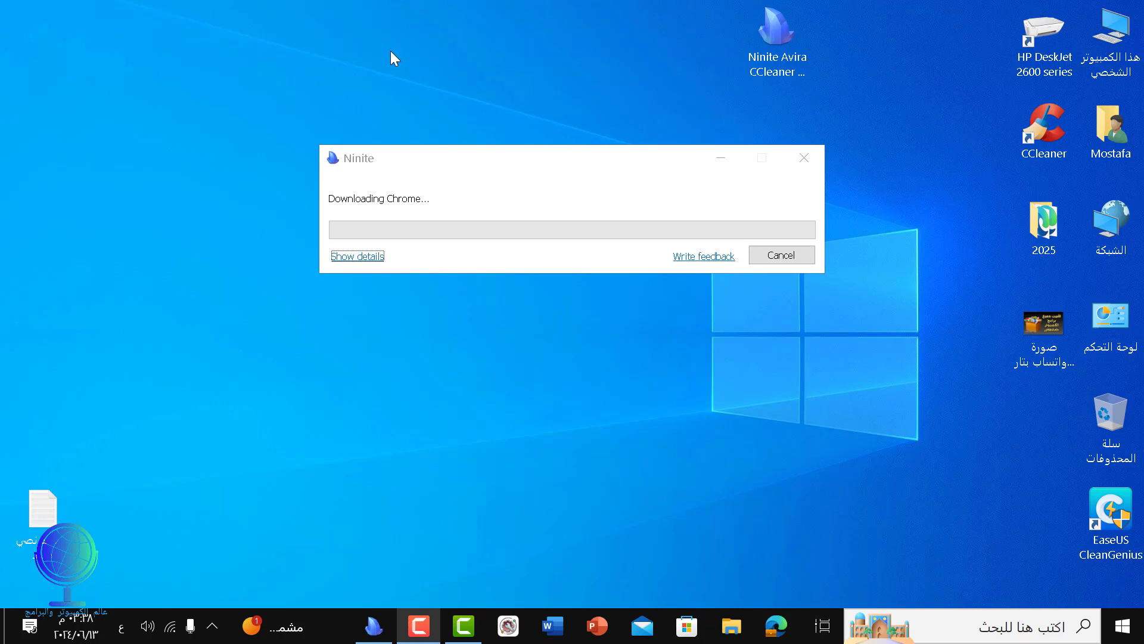
left_click(377, 256)
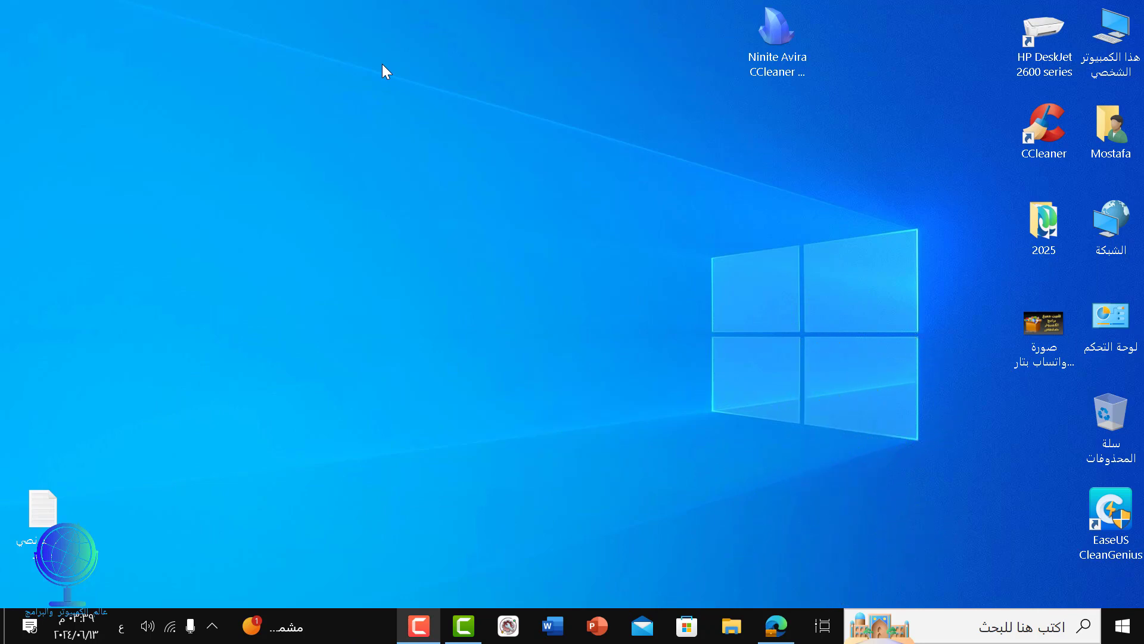
Switch to Microsoft Edge, open the Ninite site from the Google results, and select 7-Zip under Compression.
left_click(776, 625)
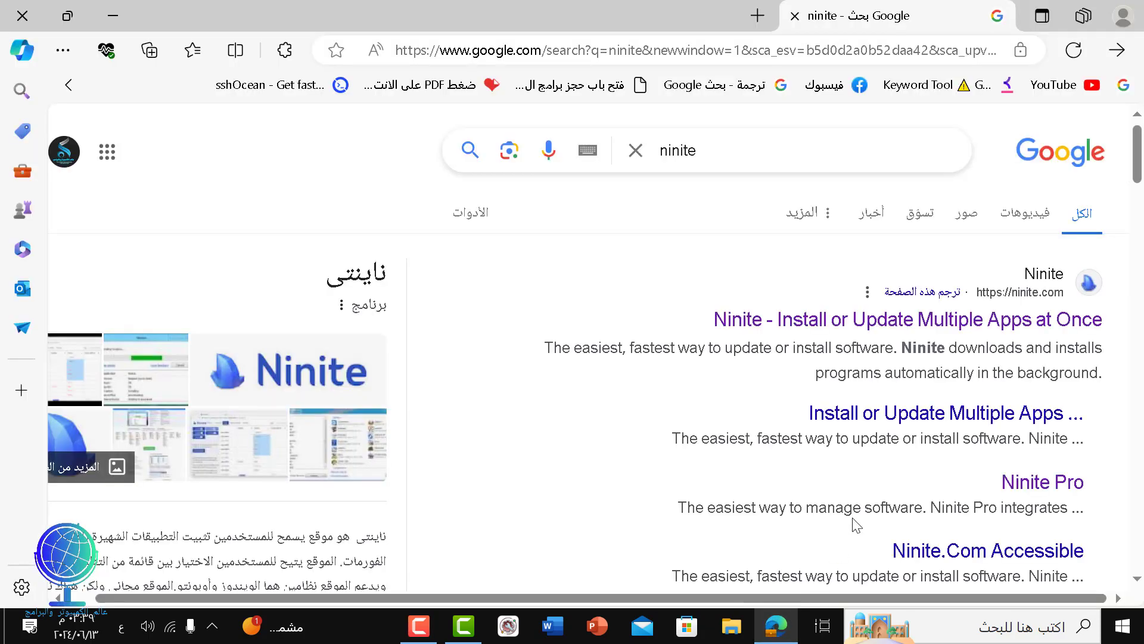
left_click(931, 319)
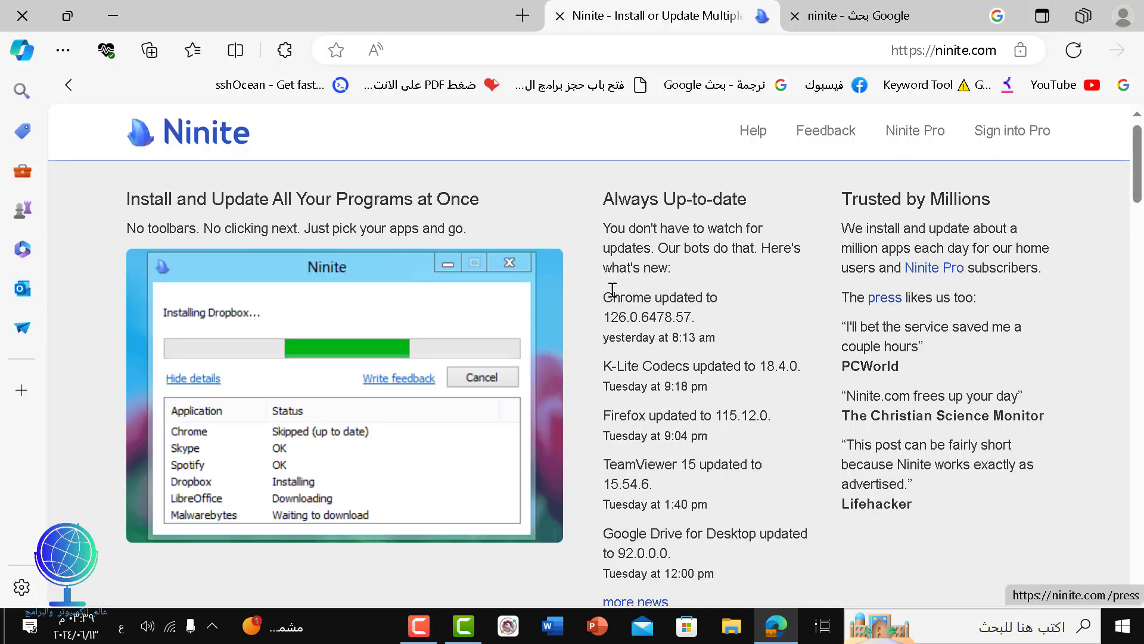
scroll(611, 310, "down", 5)
scroll(611, 310, "down", 9)
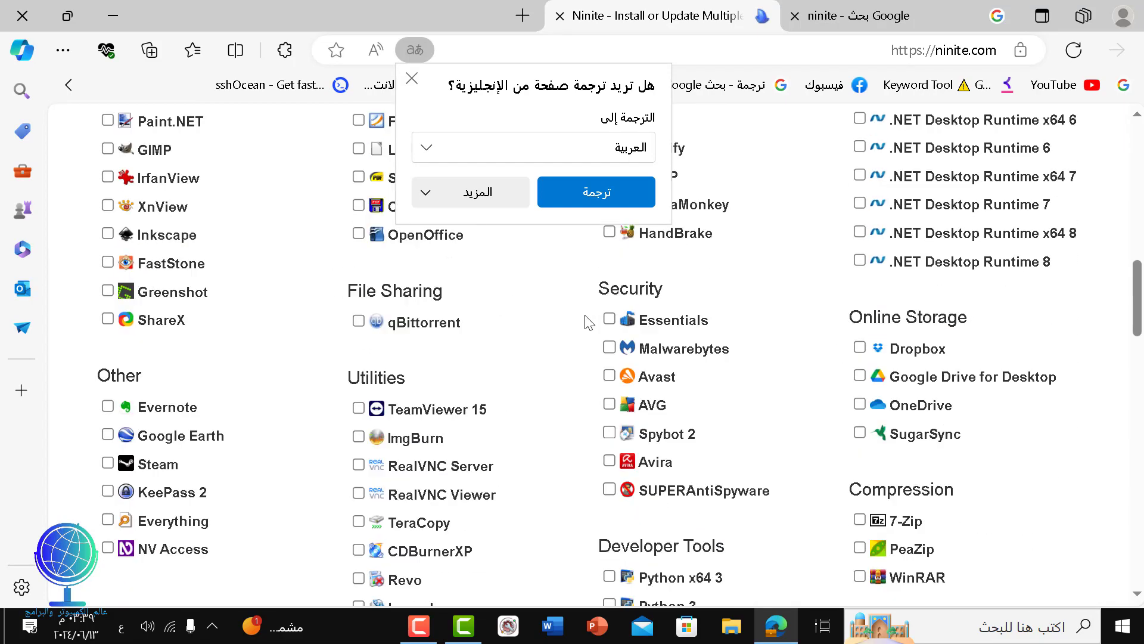
scroll(588, 322, "down", 5)
scroll(850, 322, "up", 3)
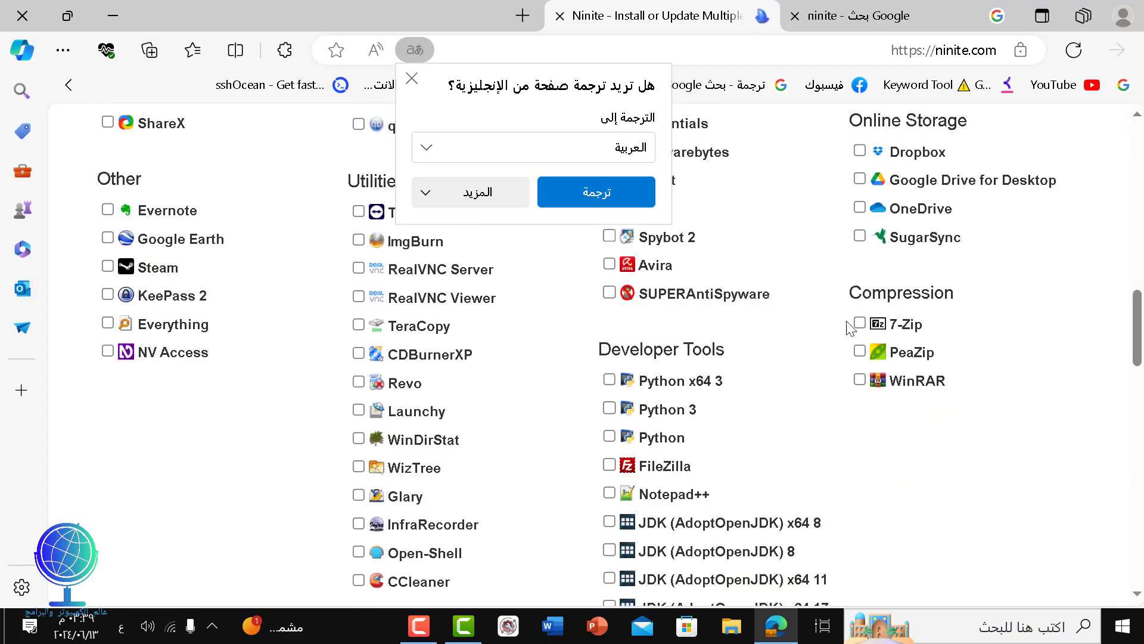
left_click(860, 327)
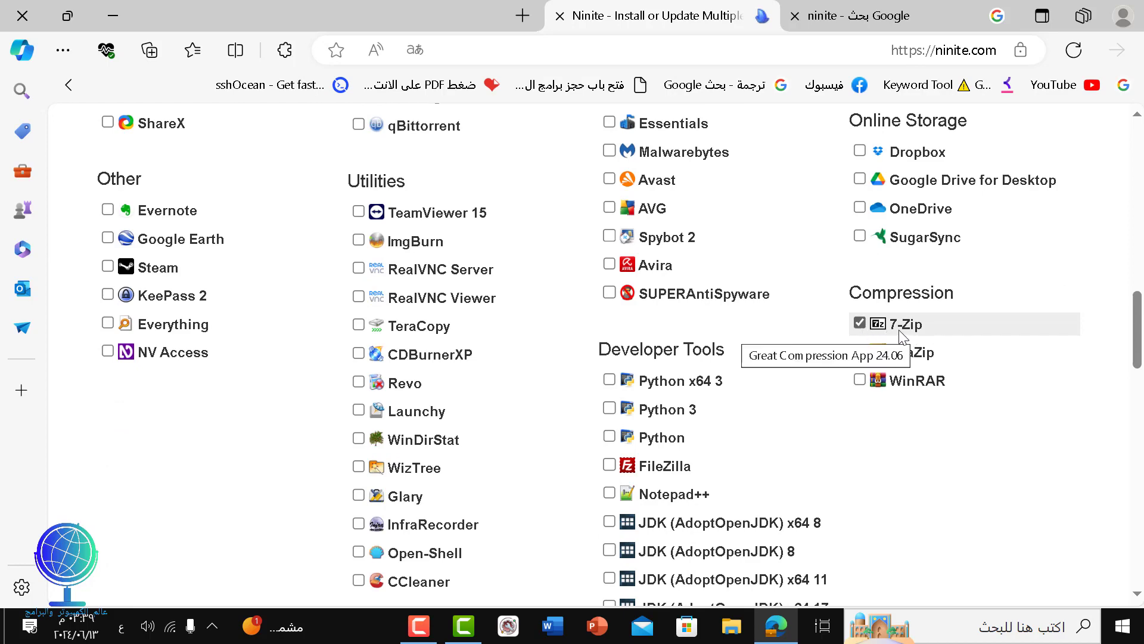
Download the custom Ninite installer containing only 7-Zip and close the browser.
scroll(899, 334, "down", 14)
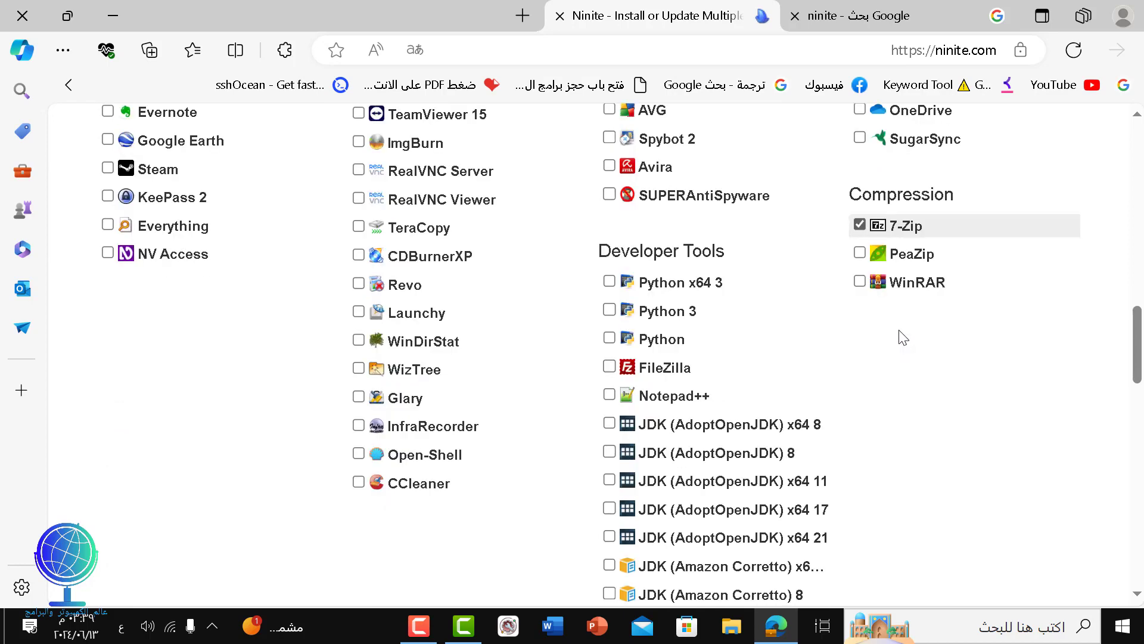
left_click(613, 258)
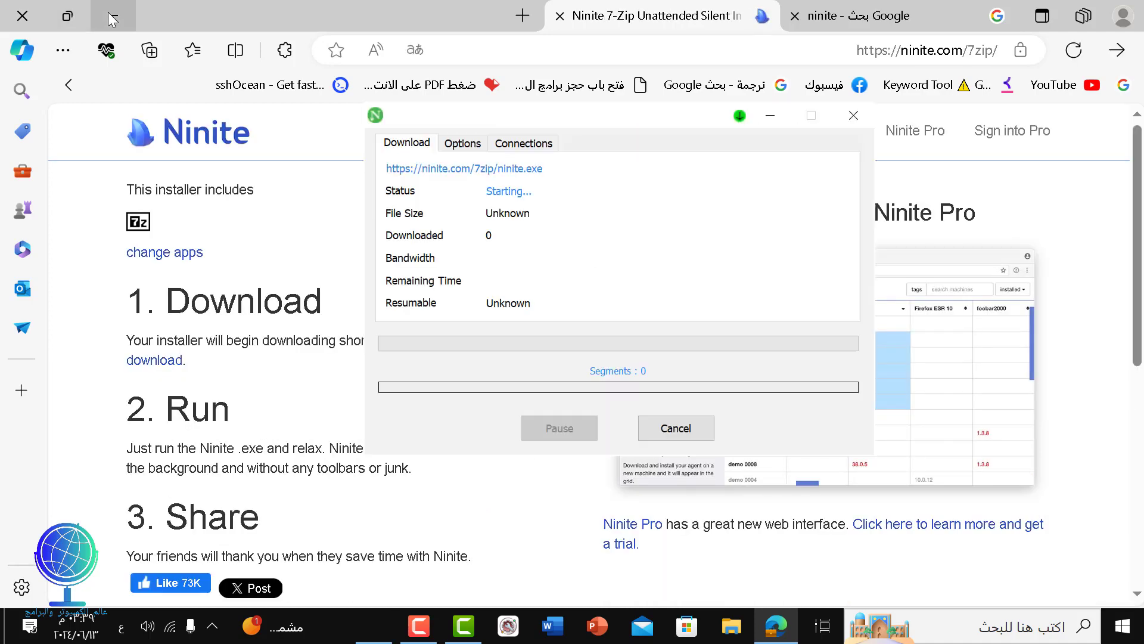
left_click(28, 9)
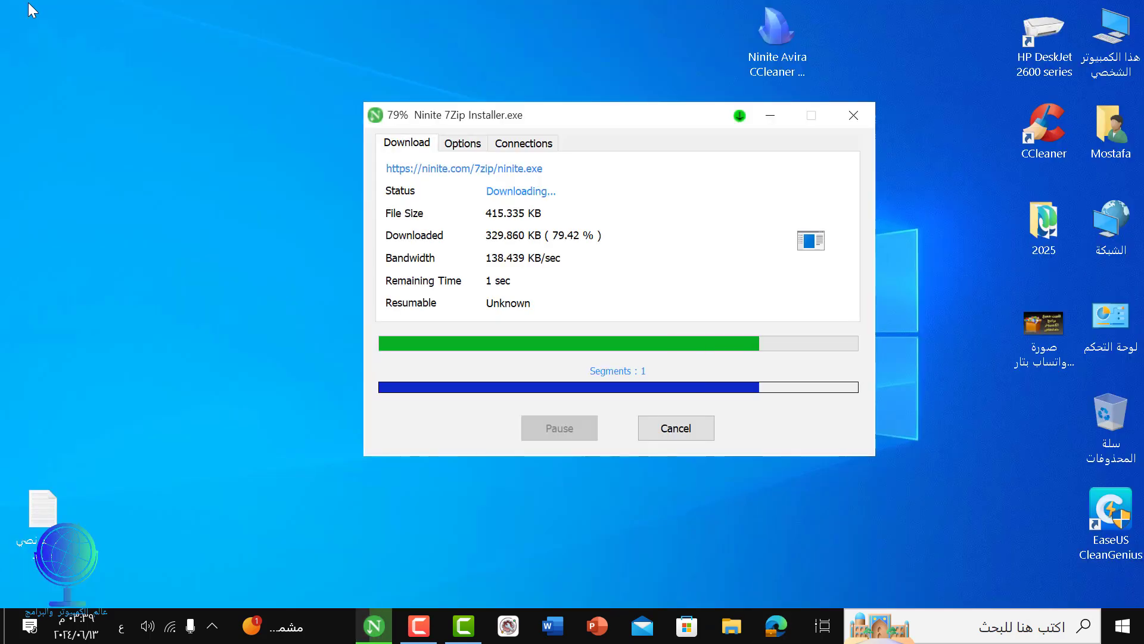
Run the downloaded 7-Zip installer, show its installation details, and close the Ninite window once it finishes.
left_click_drag(577, 41, 590, 219)
left_click(549, 327)
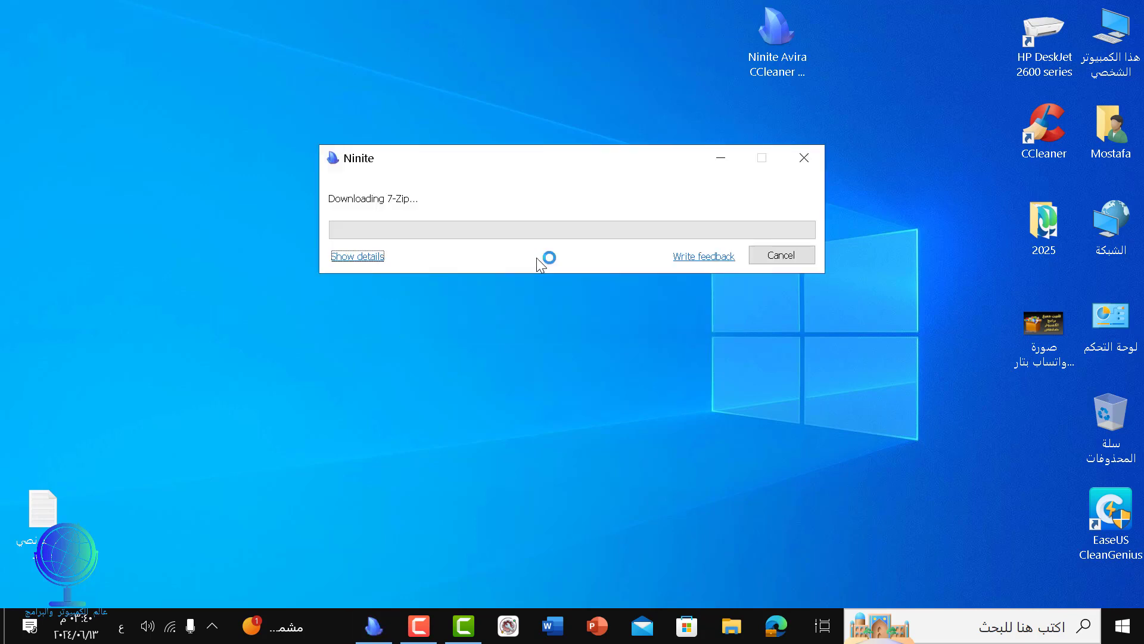
left_click(373, 257)
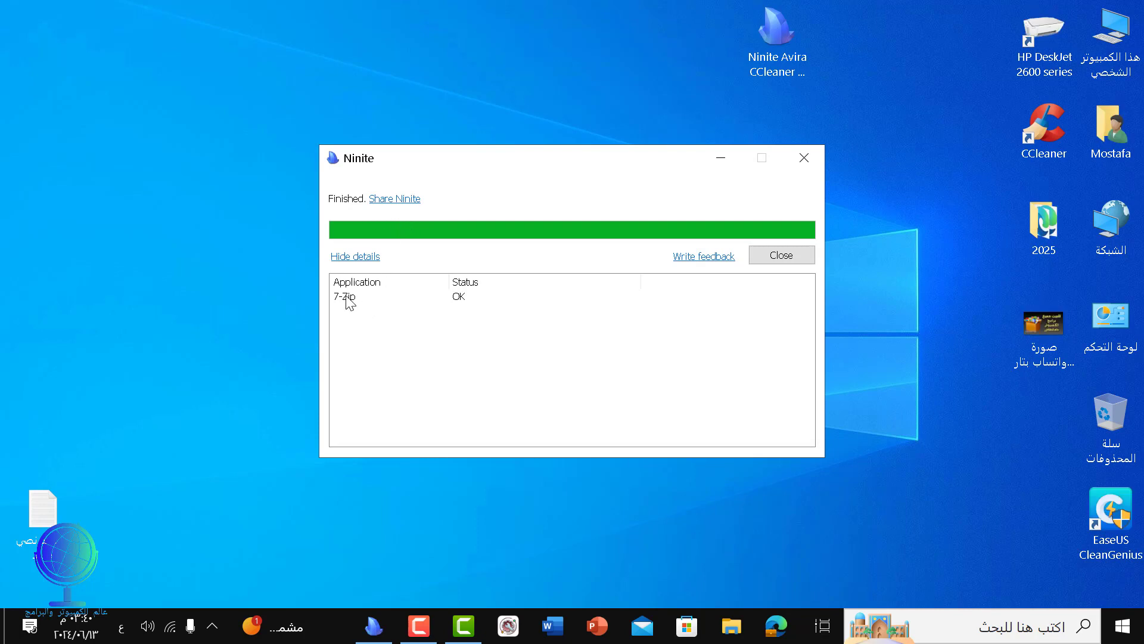
left_click(799, 168)
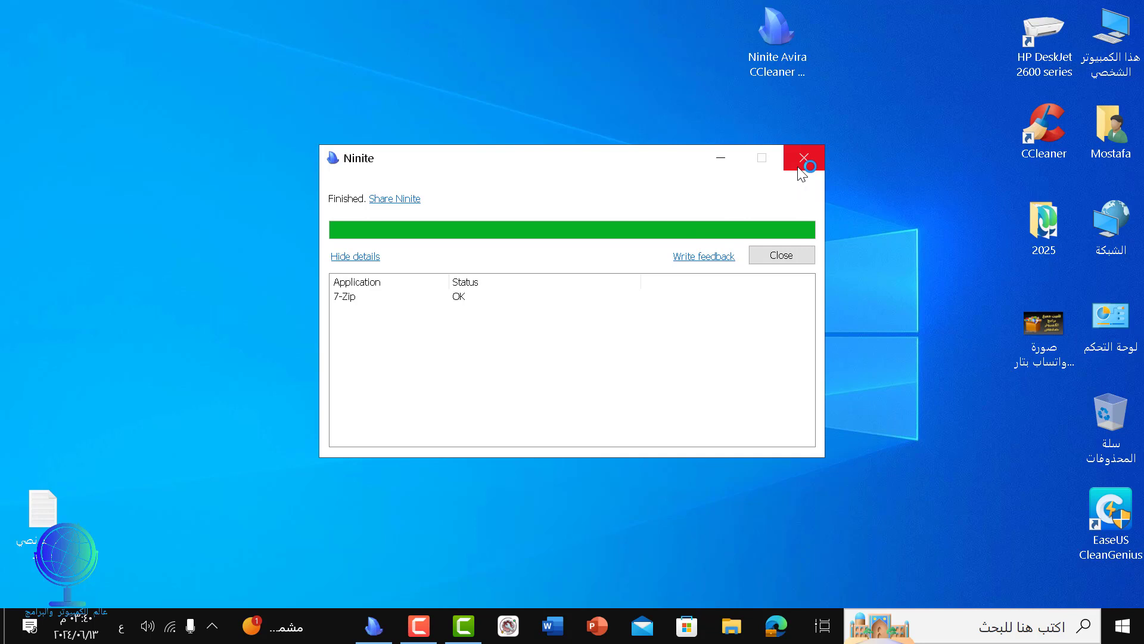
left_click(799, 167)
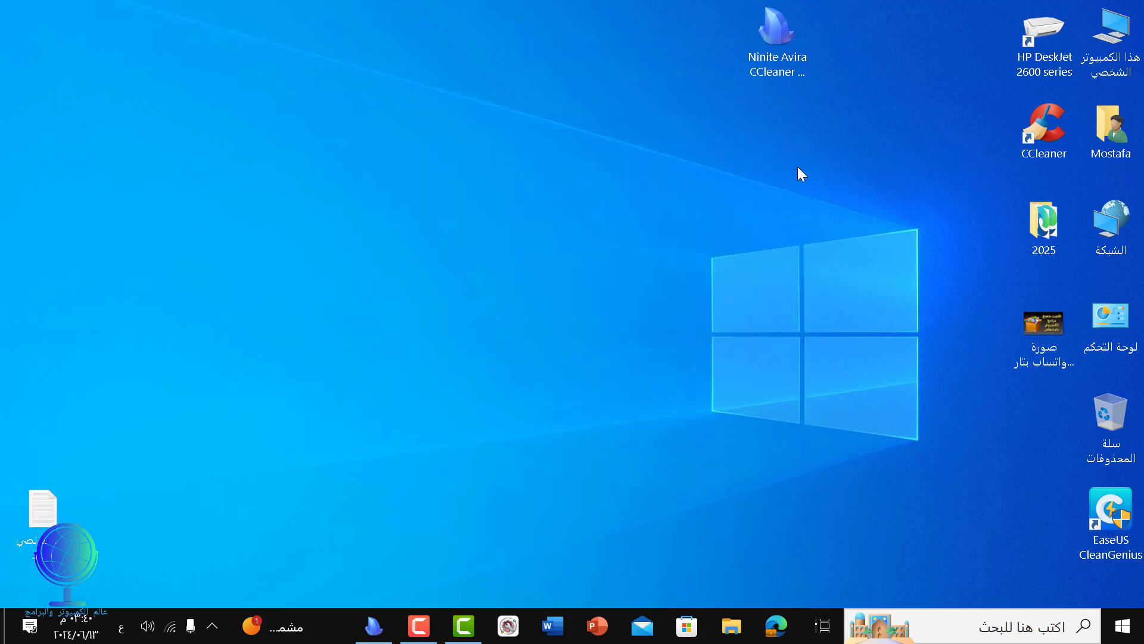
Launch 7-Zip File Manager from the recently added programs and close its duplicate window.
left_click(1126, 632)
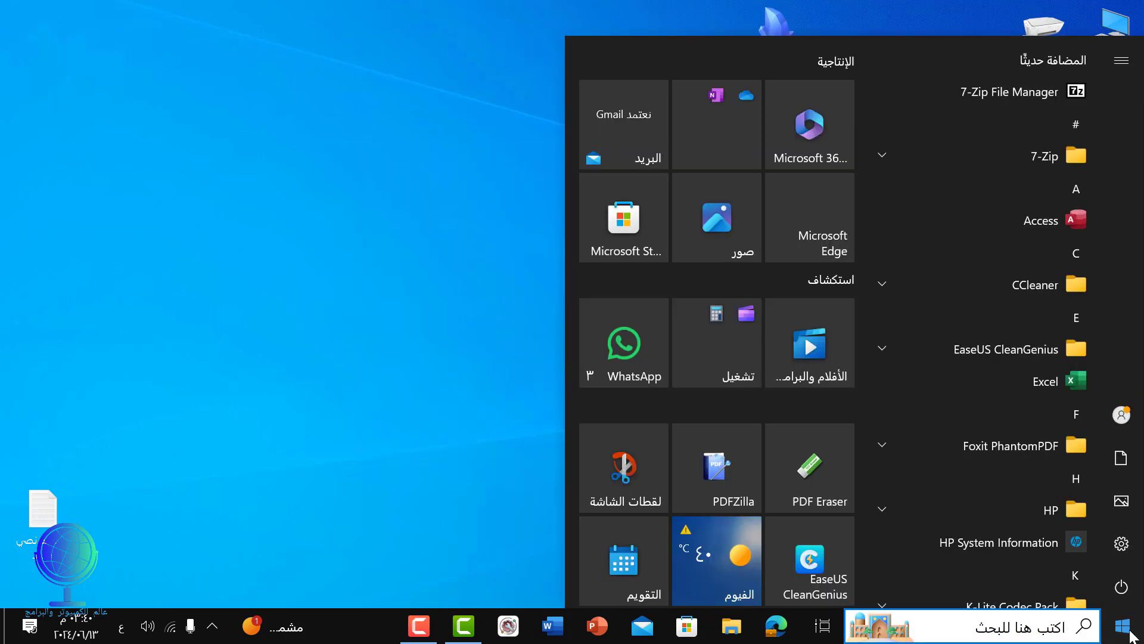
left_click(1014, 97)
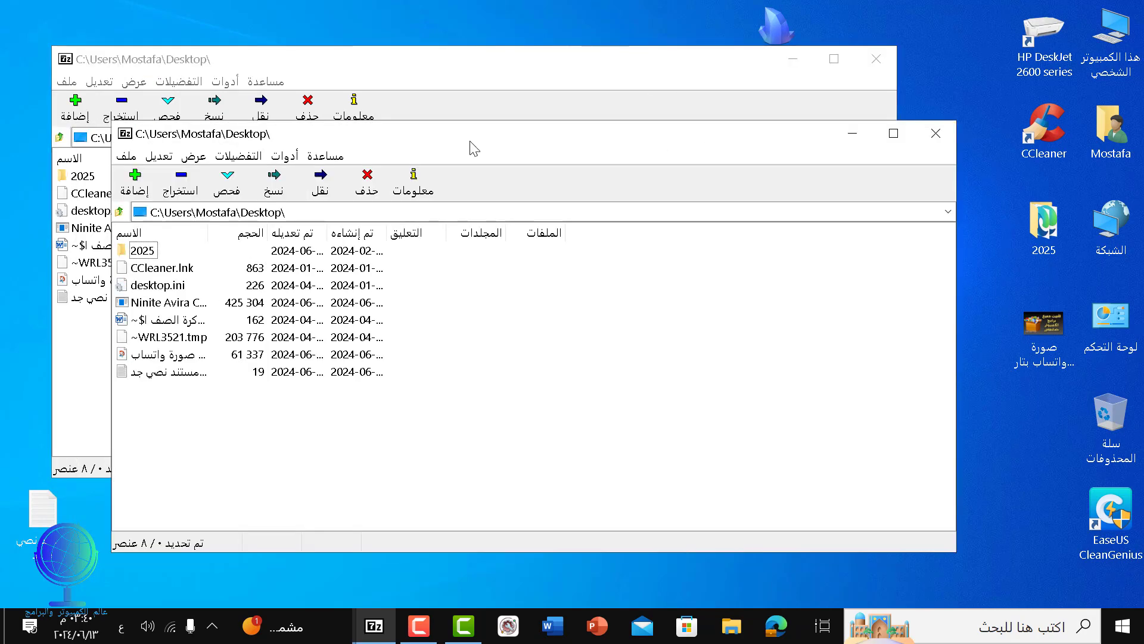
left_click(875, 62)
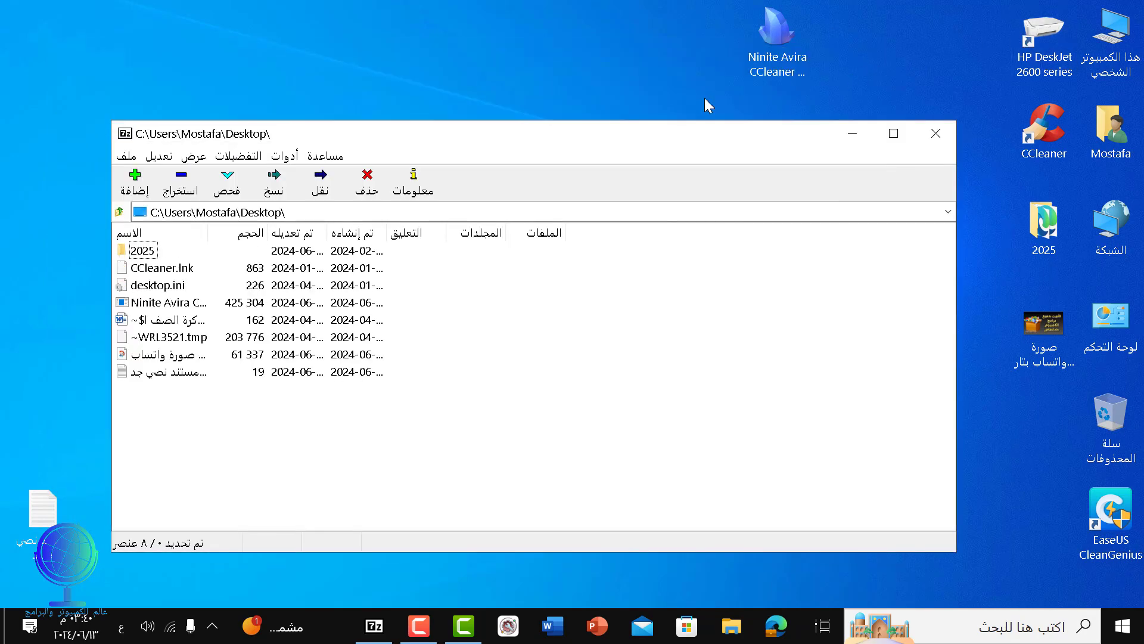